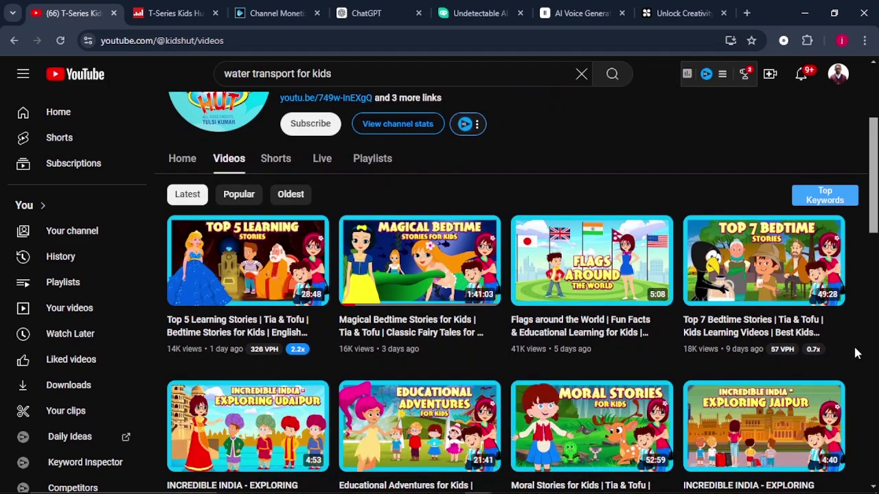
Look through the T-Series Kids Hut channel's YouTube videos and its estimated earnings on Social Blade
scroll(856, 353, down, 2)
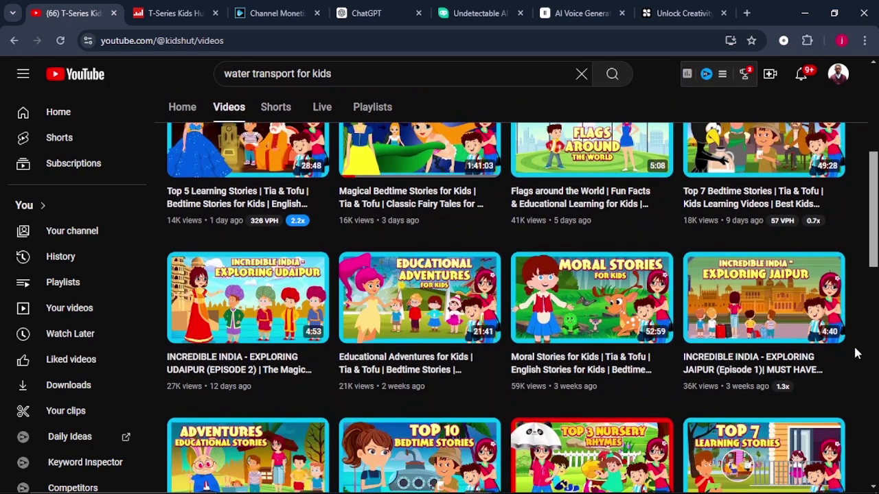
scroll(856, 353, down, 6)
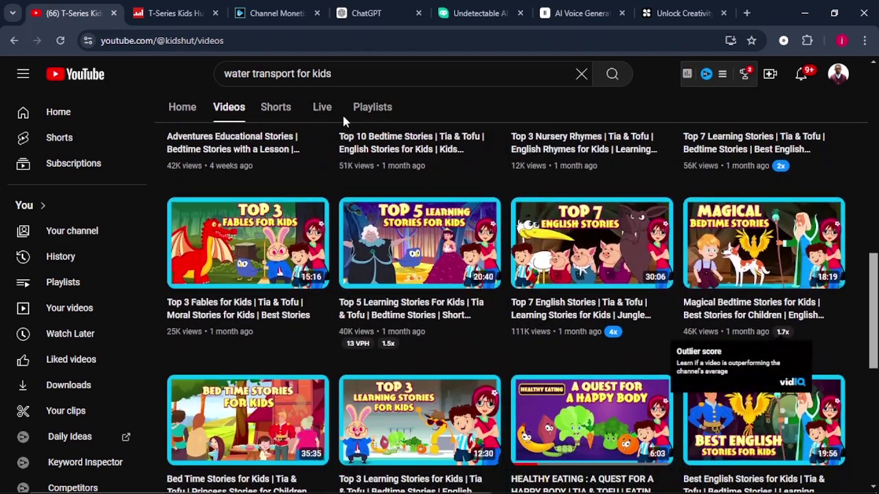
click(171, 13)
scroll(259, 218, down, 1)
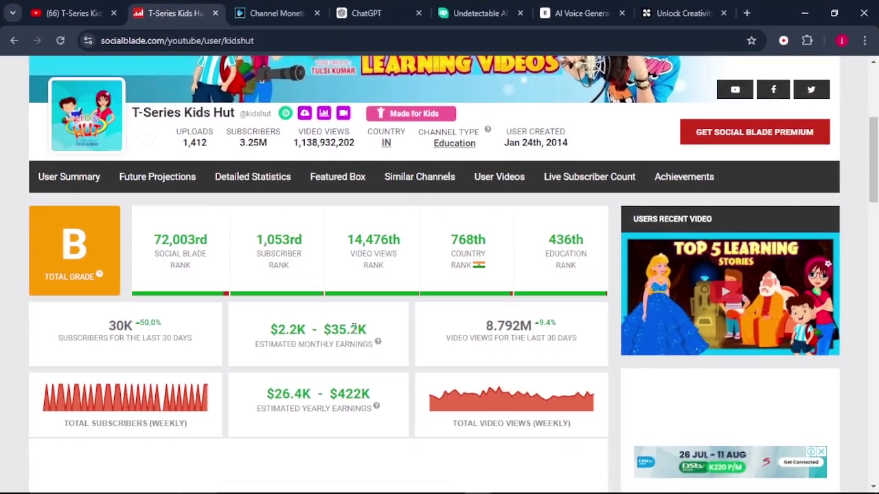
click(72, 13)
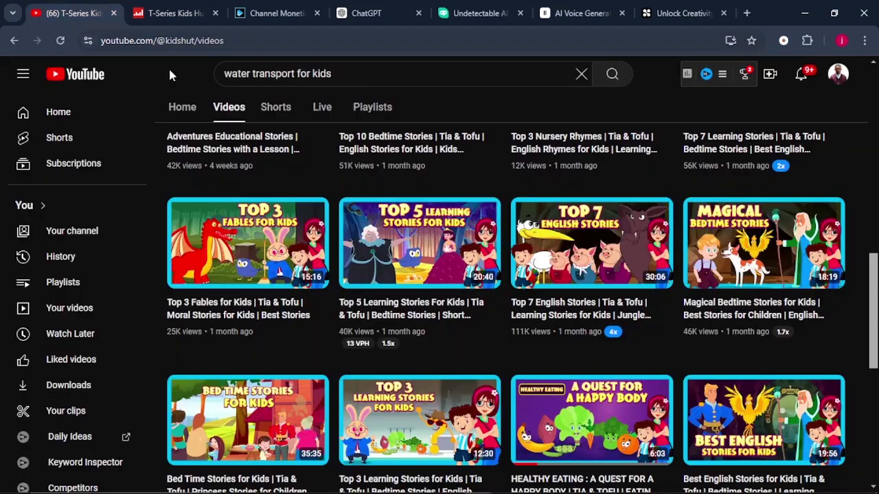
scroll(443, 277, down, 1)
scroll(442, 276, down, 3)
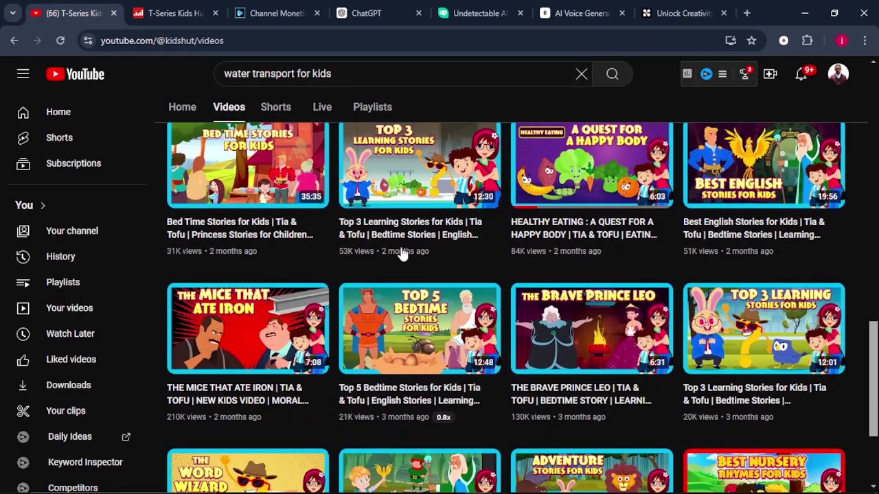
click(241, 42)
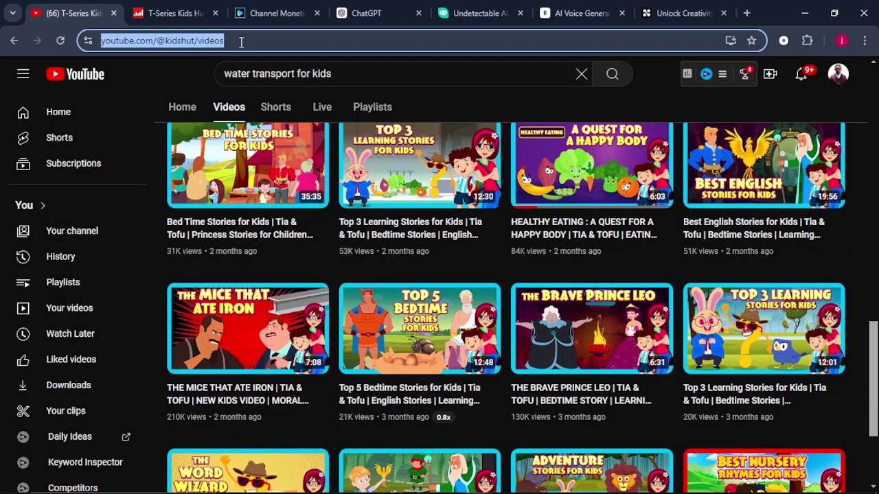
click(269, 13)
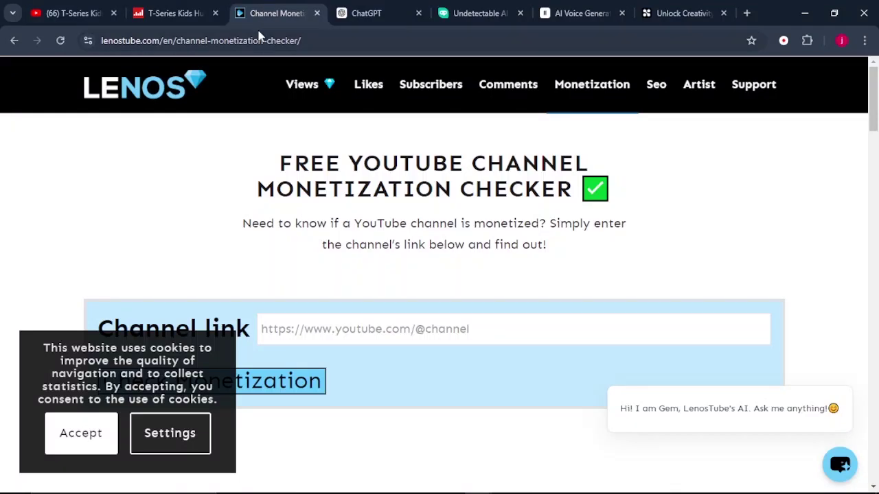
click(321, 329)
right_click(321, 328)
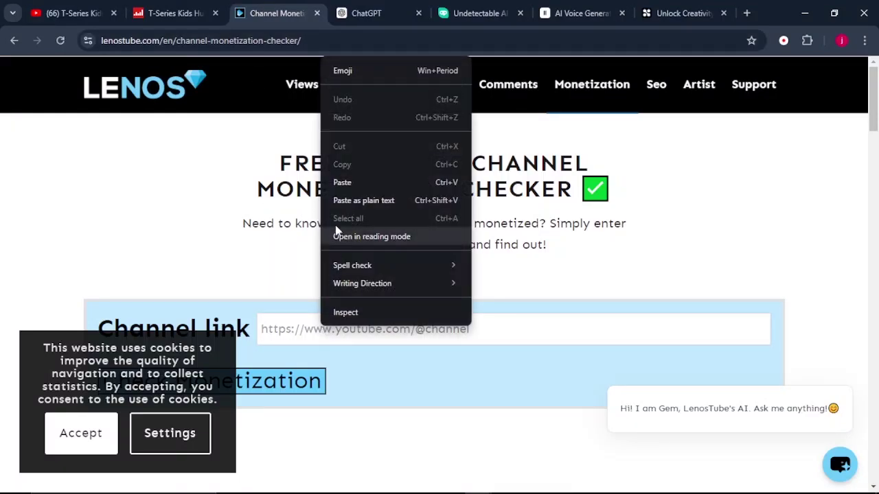
click(342, 182)
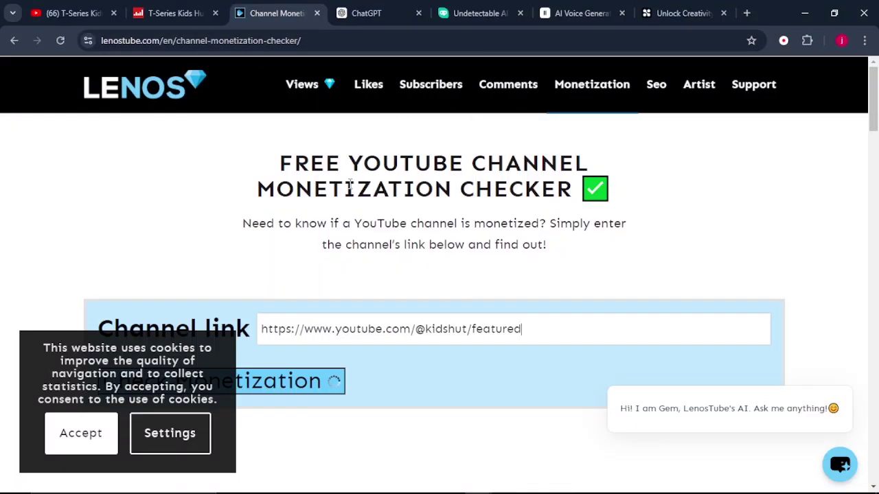
click(324, 381)
scroll(305, 437, down, 2)
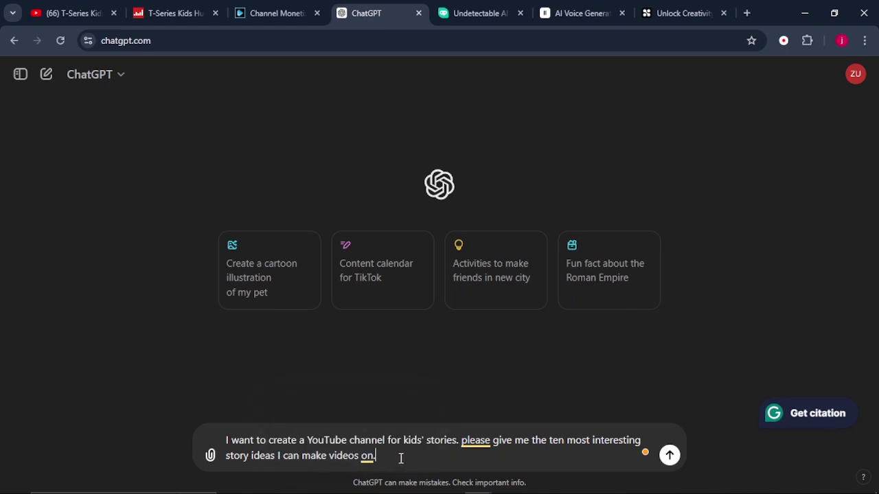
Ask ChatGPT for the ten most interesting kids' story ideas for a YouTube channel and read through the list
key(Return)
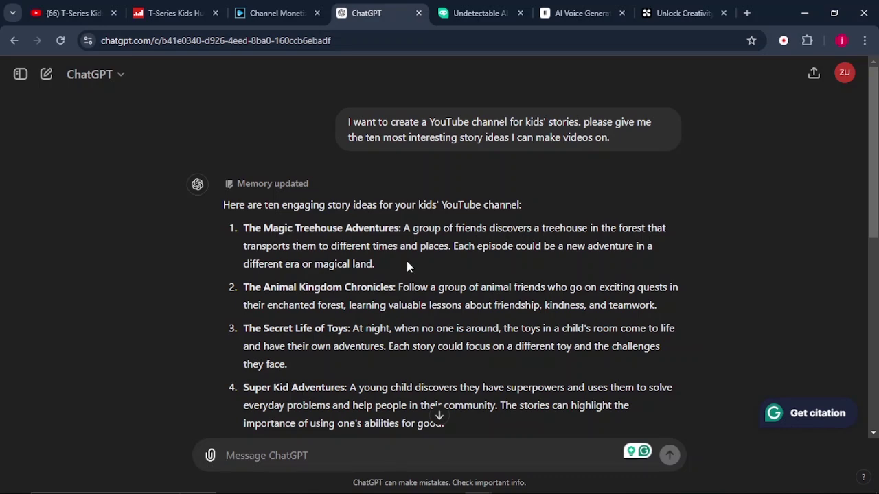
scroll(407, 267, down, 2)
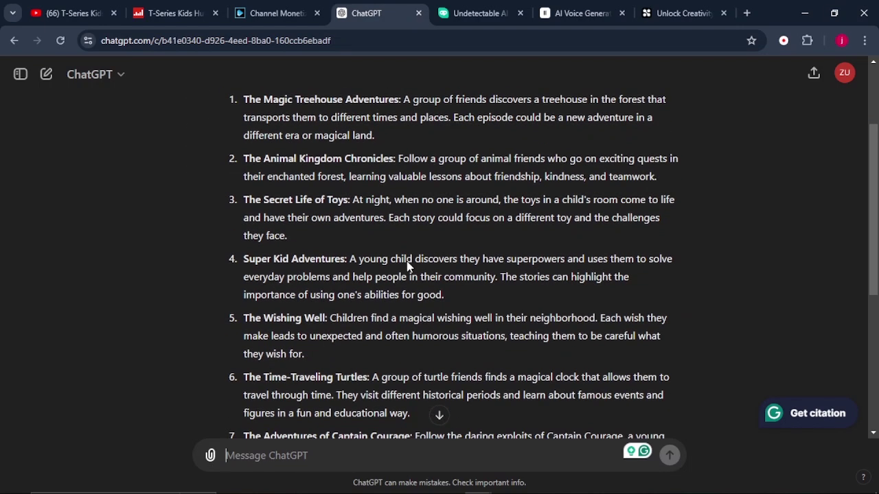
scroll(408, 262, down, 2)
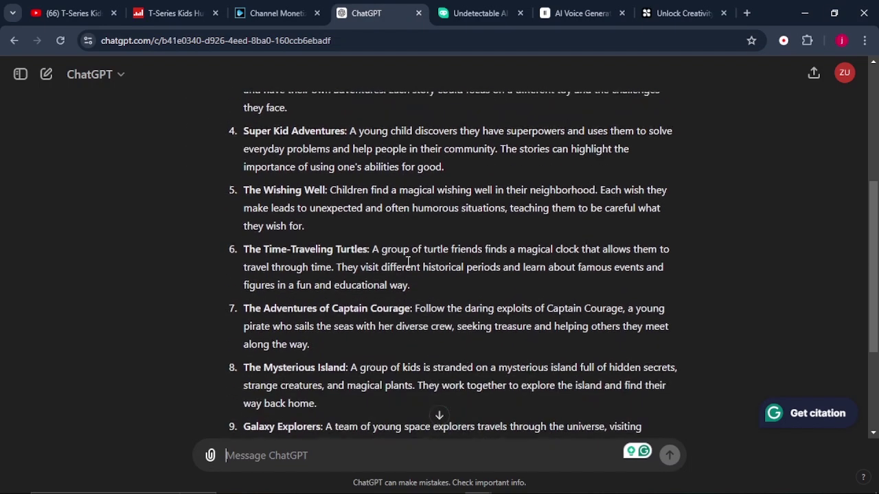
scroll(407, 262, up, 4)
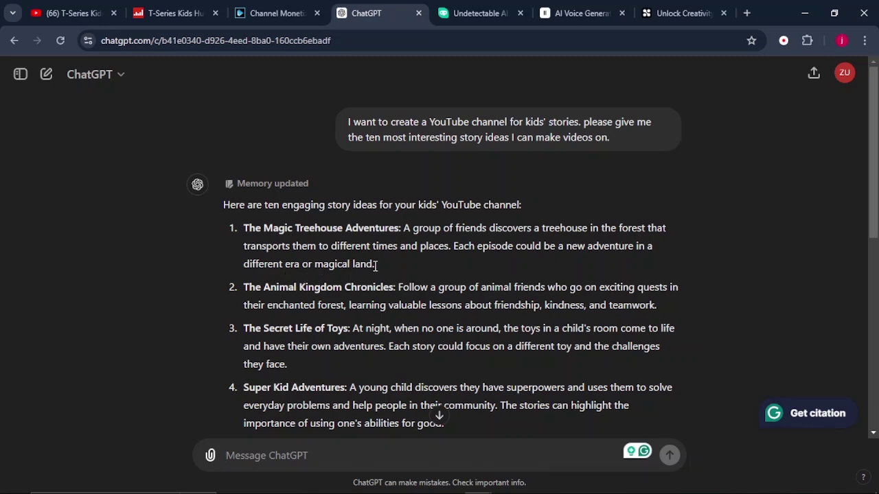
Copy the idea "The Magic Treehouse Adventures" with its description and request a kid's story based on it with not more than 150 words
scroll(398, 261, down, 1)
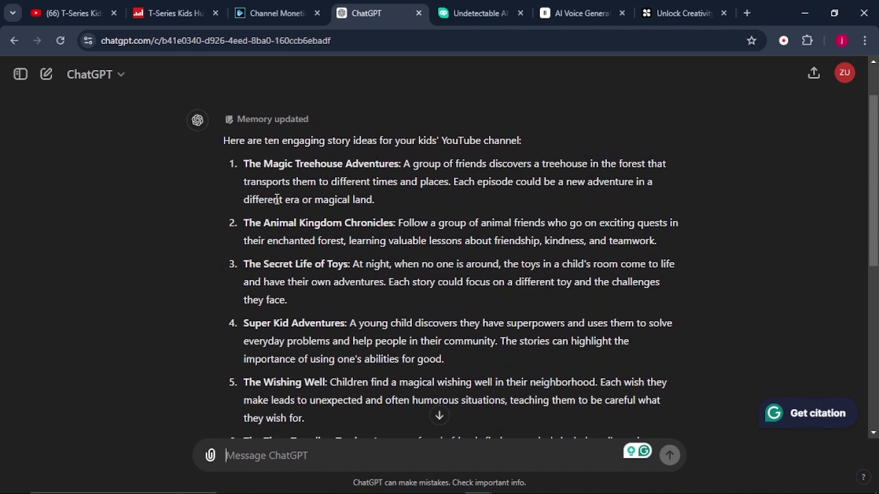
drag(376, 200, 239, 177)
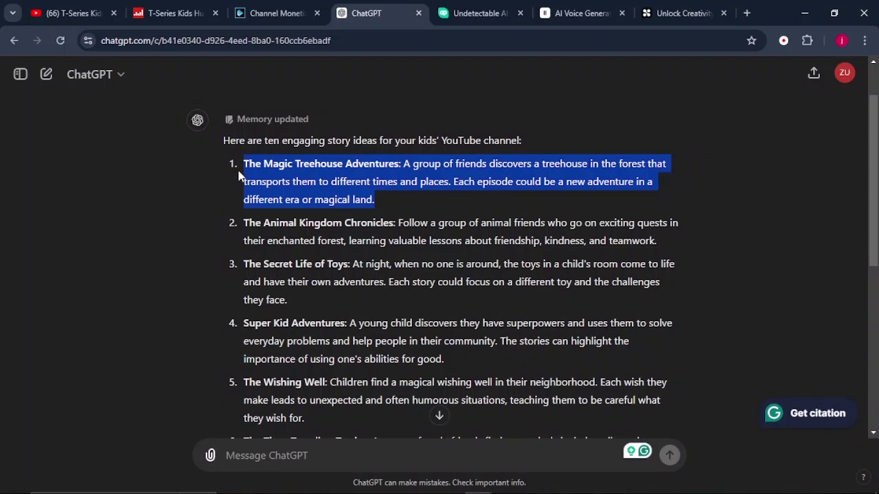
right_click(326, 180)
click(344, 183)
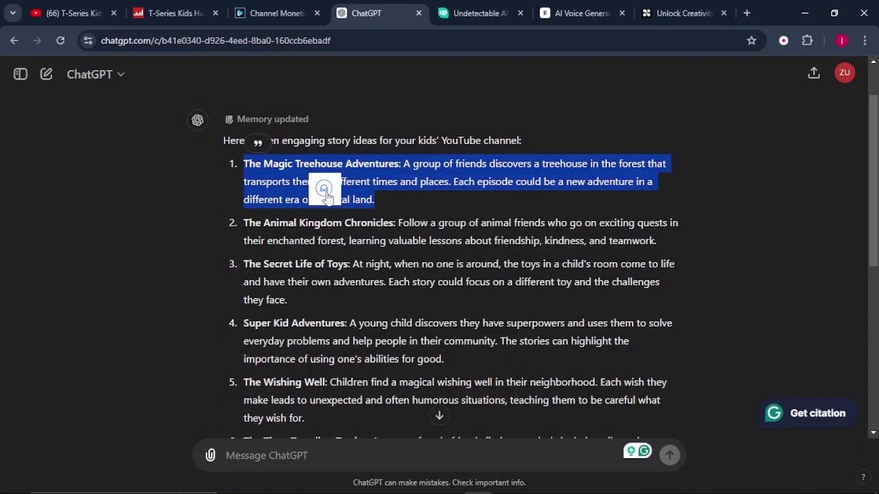
click(310, 460)
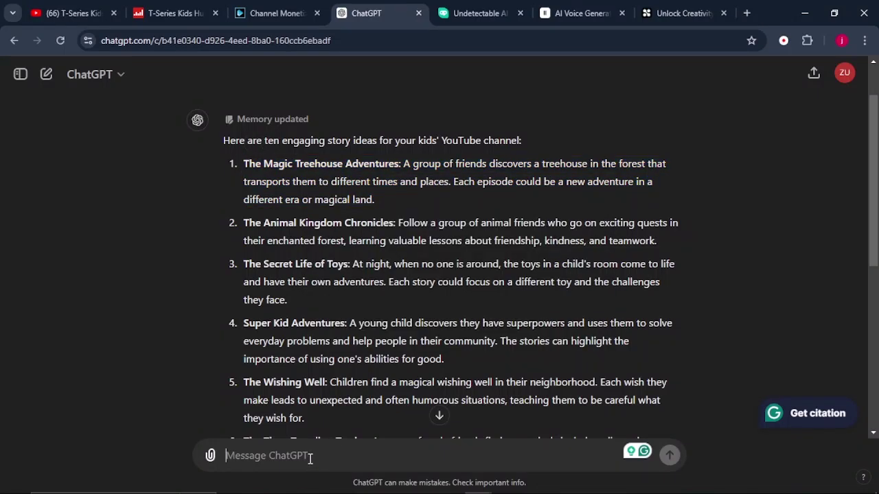
key(ctrl+v)
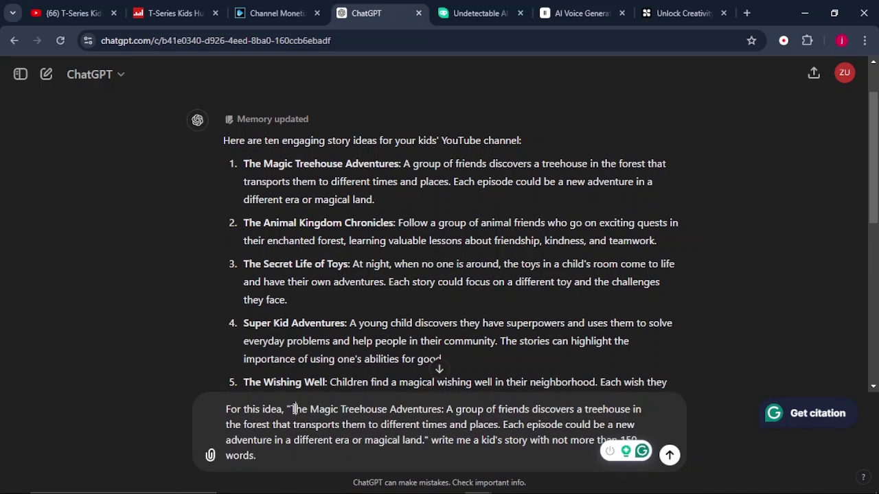
drag(295, 410, 431, 445)
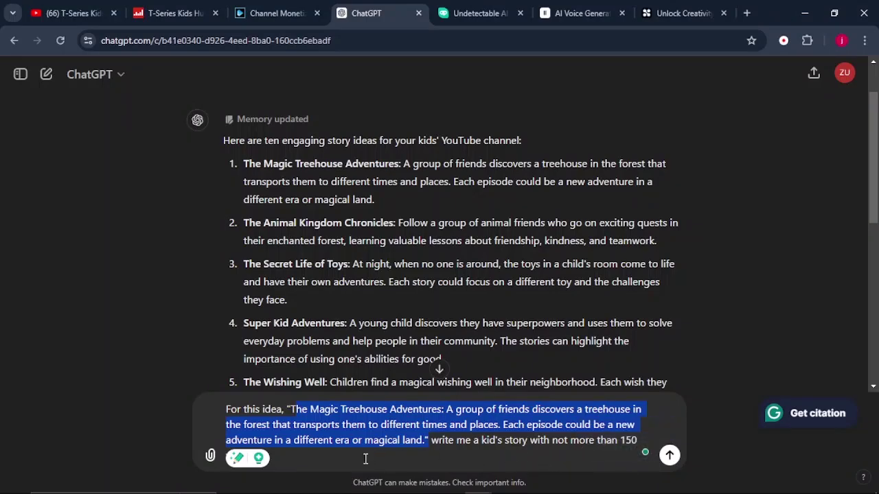
key(Return)
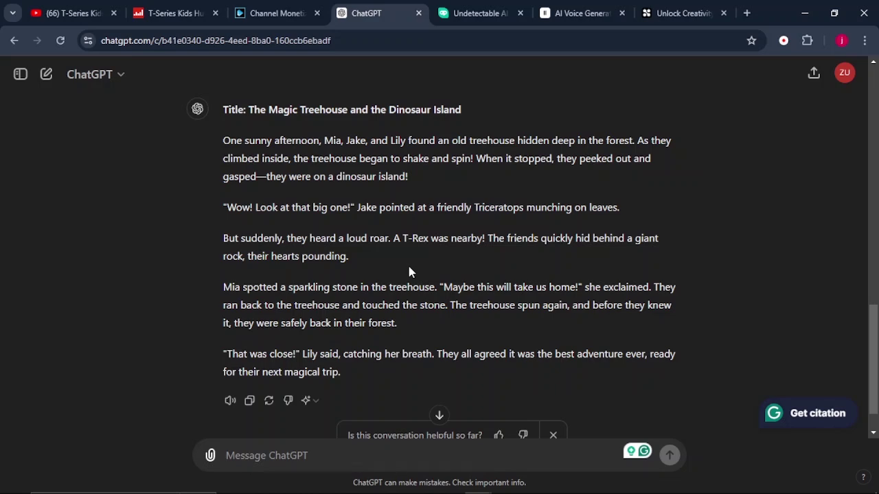
Copy the full story text without its title and paste it into the HIX Bypass content area
drag(360, 379, 222, 137)
right_click(293, 147)
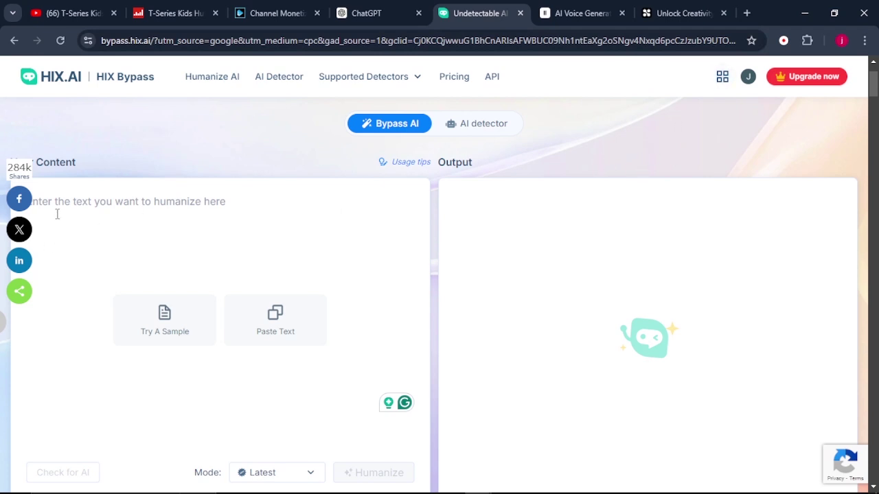
scroll(504, 323, down, 2)
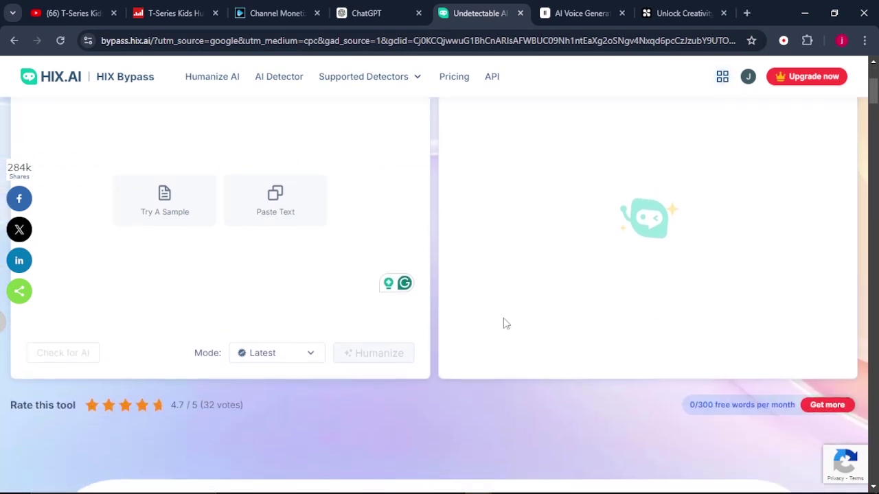
scroll(504, 324, up, 2)
right_click(71, 222)
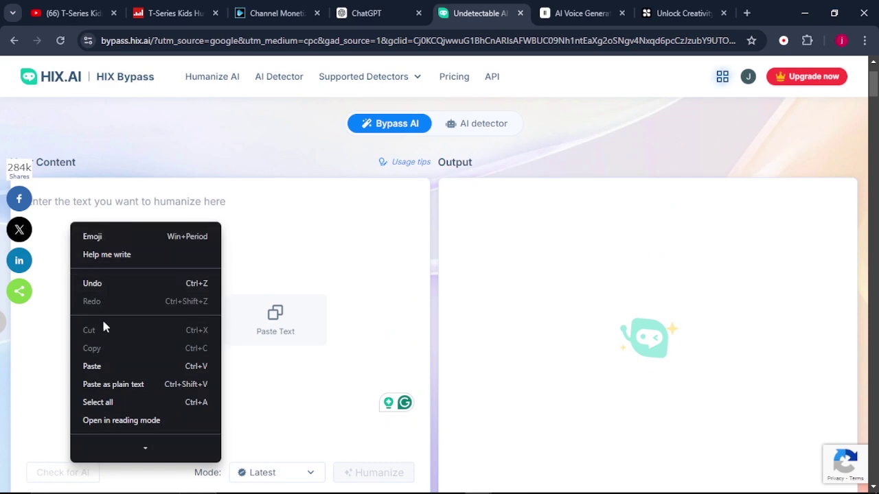
click(92, 366)
Humanize the pasted story, review the rewritten version and its AI detection results, and copy the output
scroll(310, 401, down, 5)
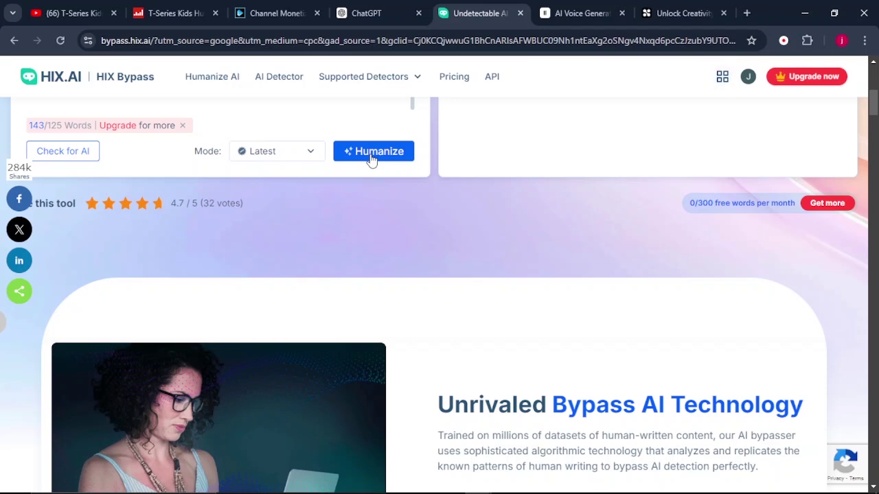
click(372, 159)
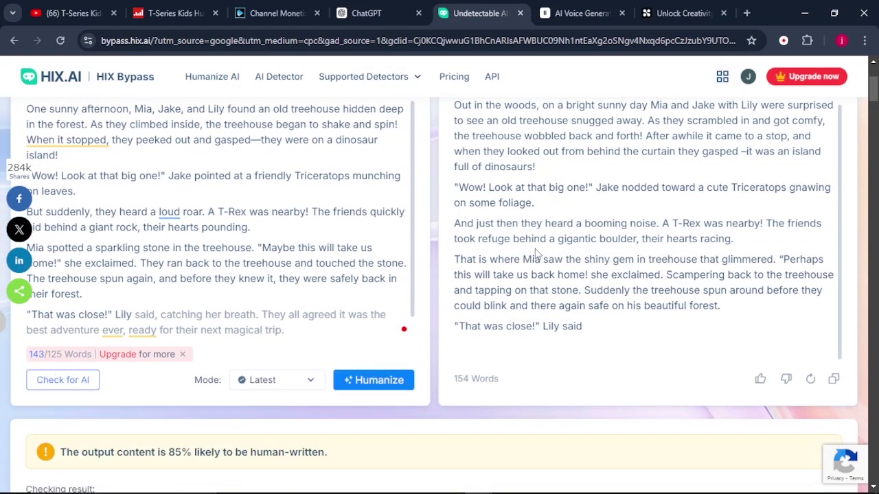
scroll(534, 251, up, 1)
scroll(536, 249, up, 1)
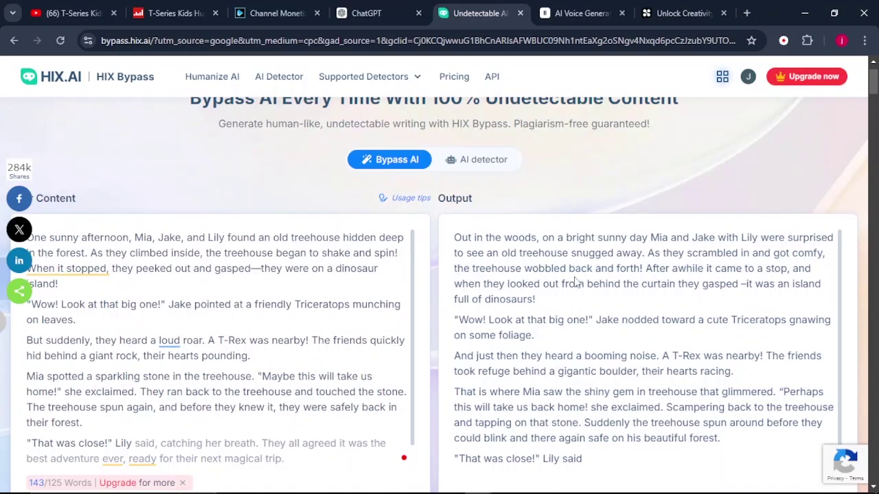
scroll(716, 342, down, 2)
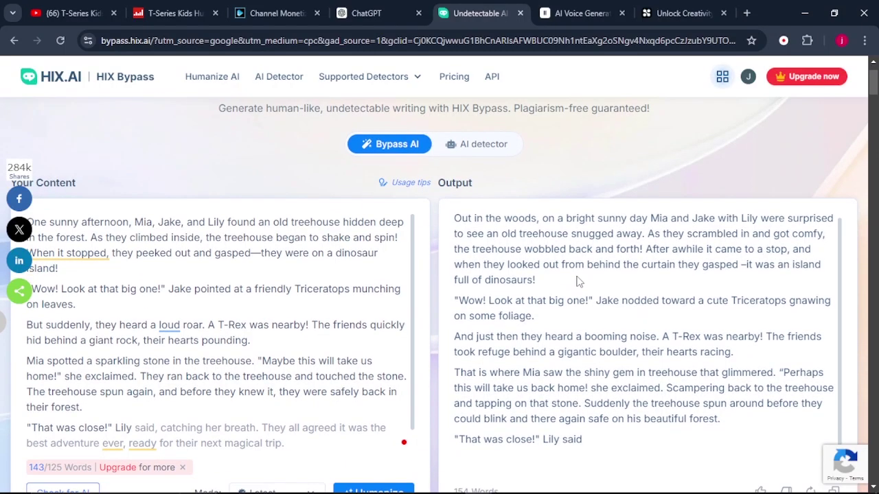
scroll(618, 323, down, 1)
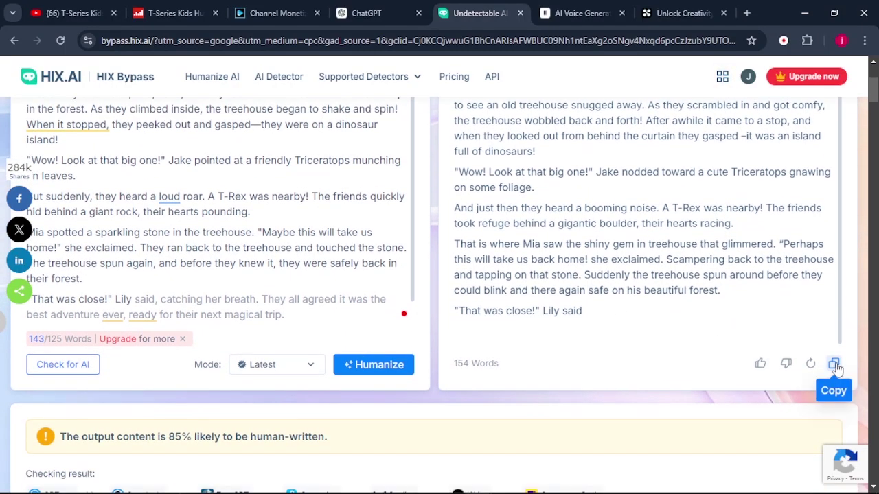
click(835, 366)
scroll(570, 312, down, 4)
scroll(548, 311, up, 3)
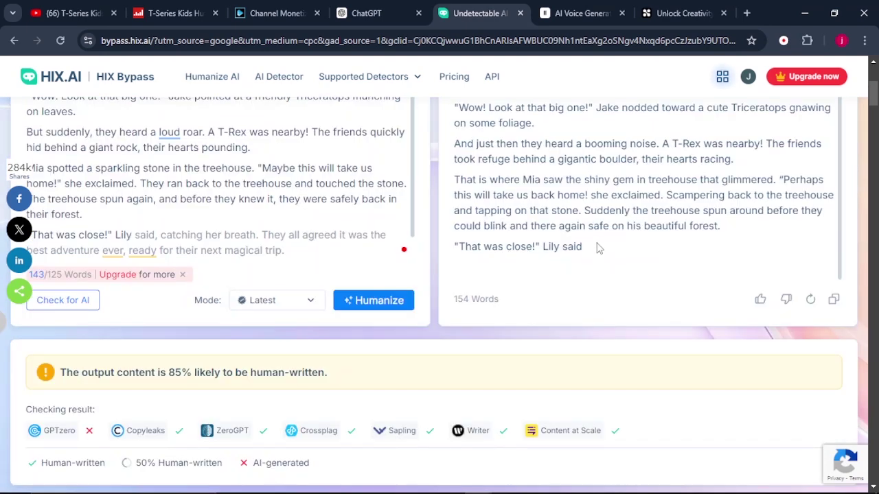
Back in ChatGPT, submit "give me prompts that I will use to generate images for the story below." followed by the humanized story
click(382, 13)
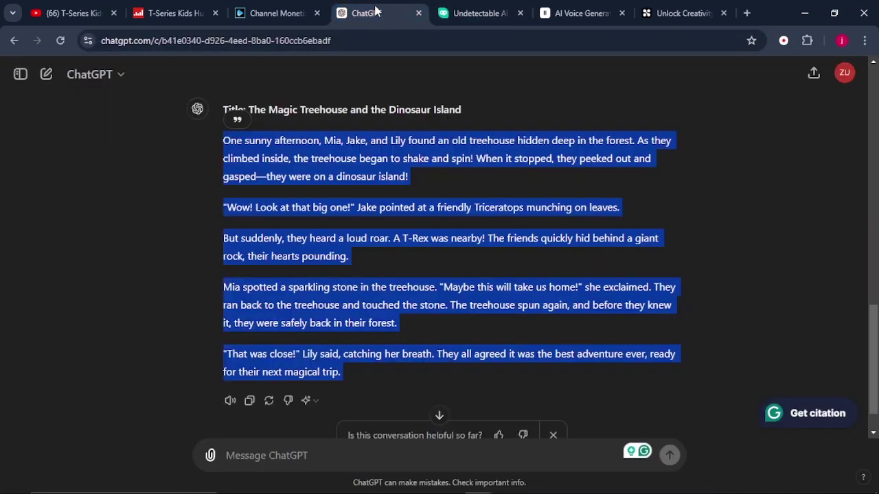
scroll(356, 238, down, 1)
scroll(356, 237, down, 1)
click(572, 462)
text(give me prompts that I will use to generate images for the story below.)
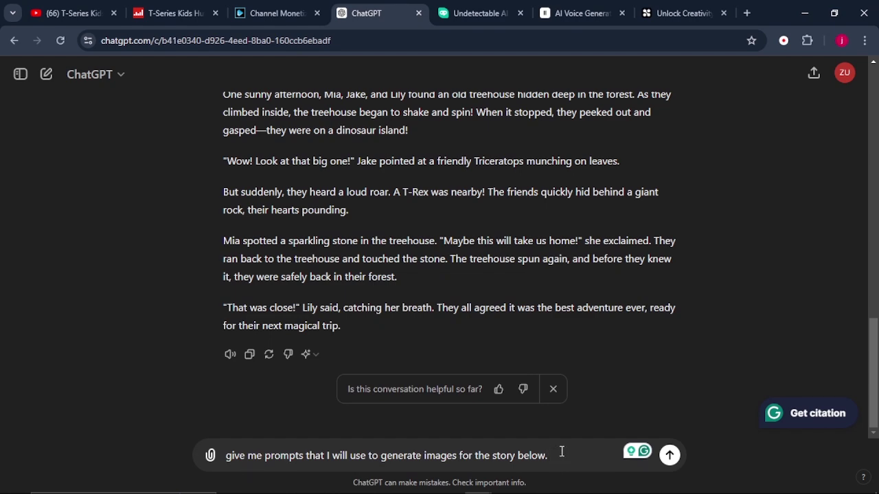
key(ctrl+v)
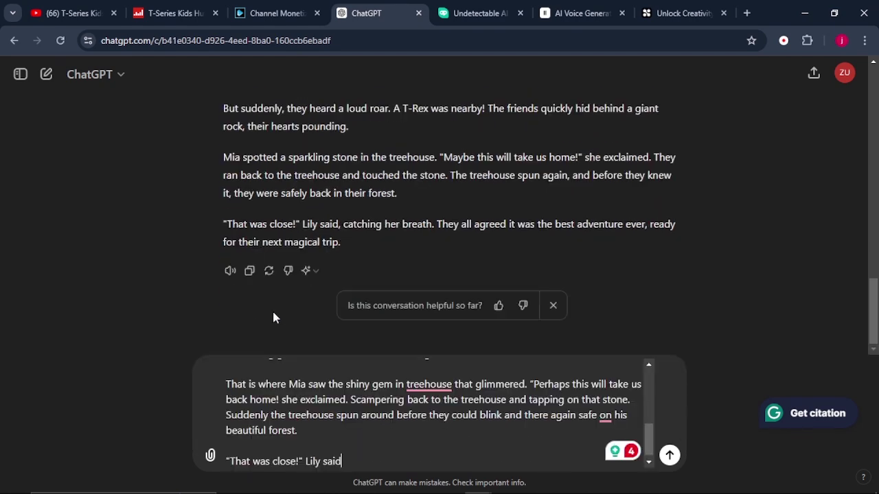
key(Return)
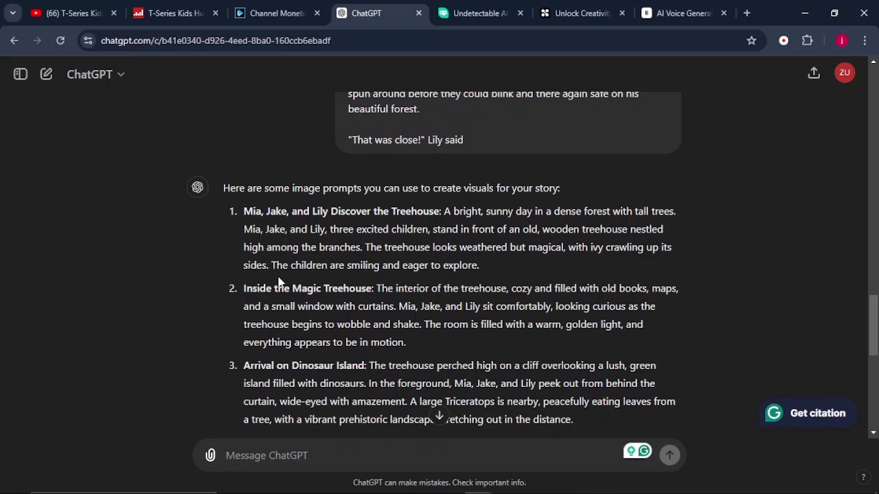
scroll(278, 281, up, 1)
scroll(278, 282, down, 2)
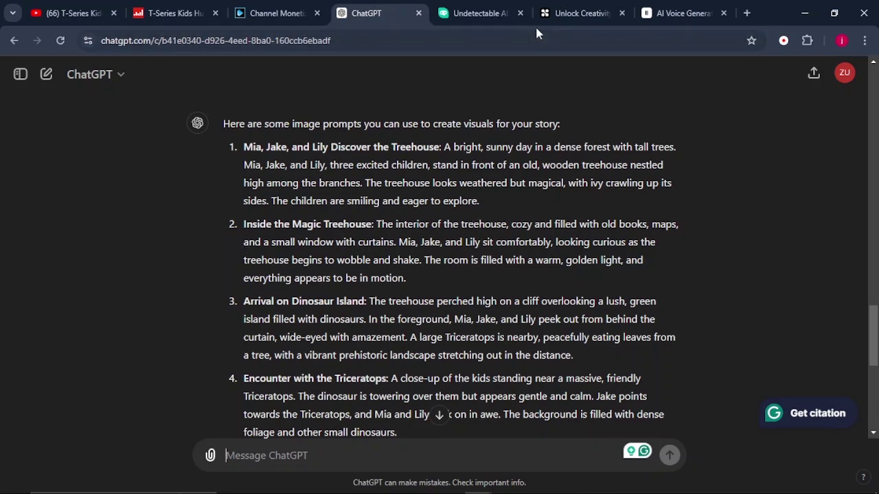
Switch to Haiper, log in, skip the welcome page and choose Text to Image
click(552, 18)
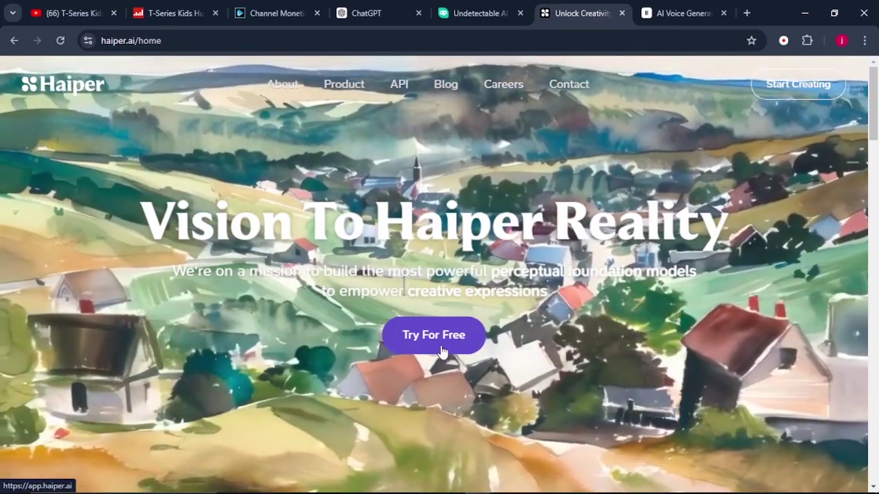
click(443, 351)
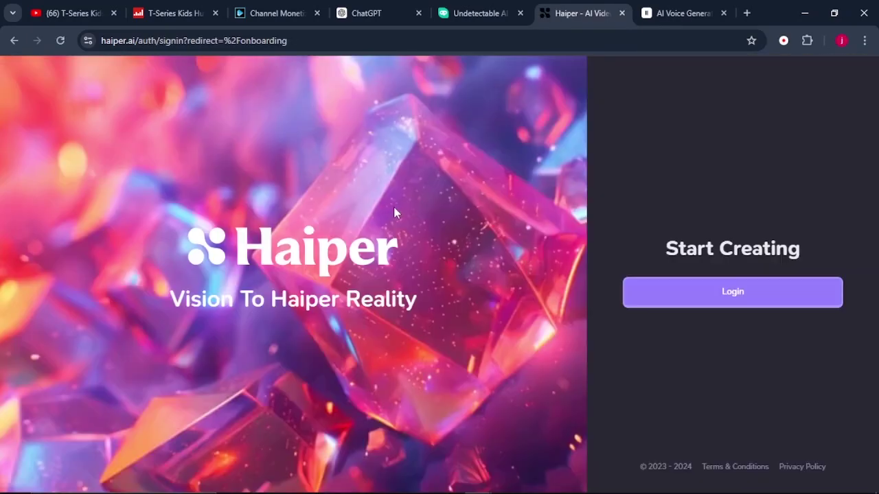
click(706, 294)
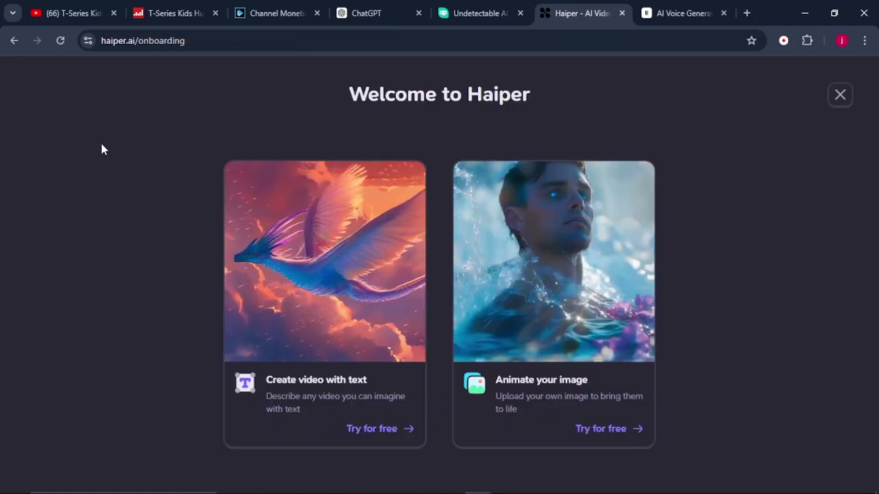
click(101, 149)
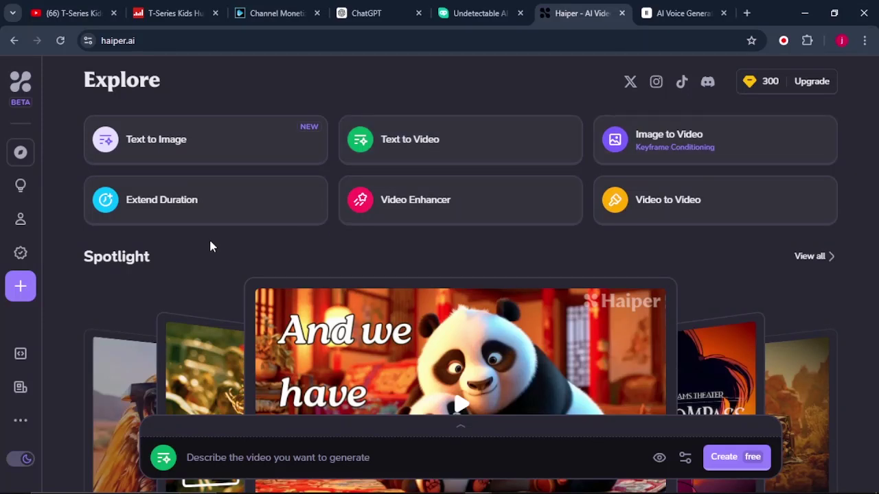
click(183, 154)
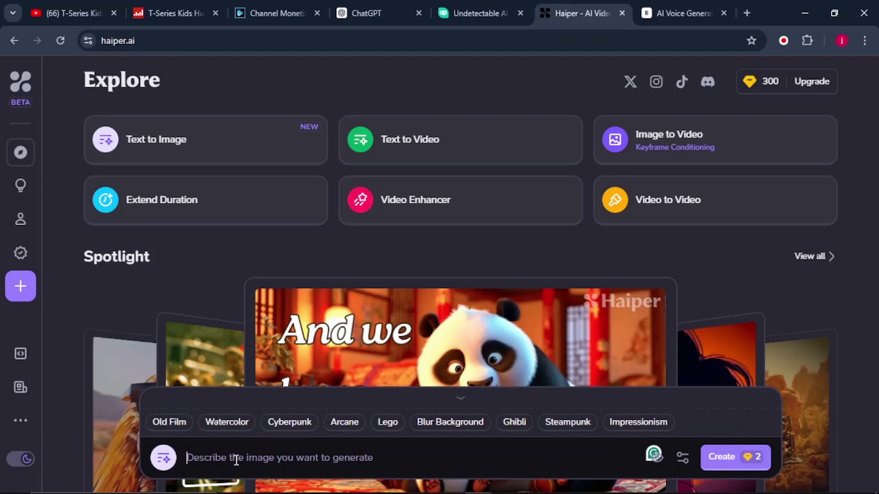
Copy the first image prompt, "Mia, Jake, and Lily Discover the Treehouse", from ChatGPT into Haiper's image description
click(372, 13)
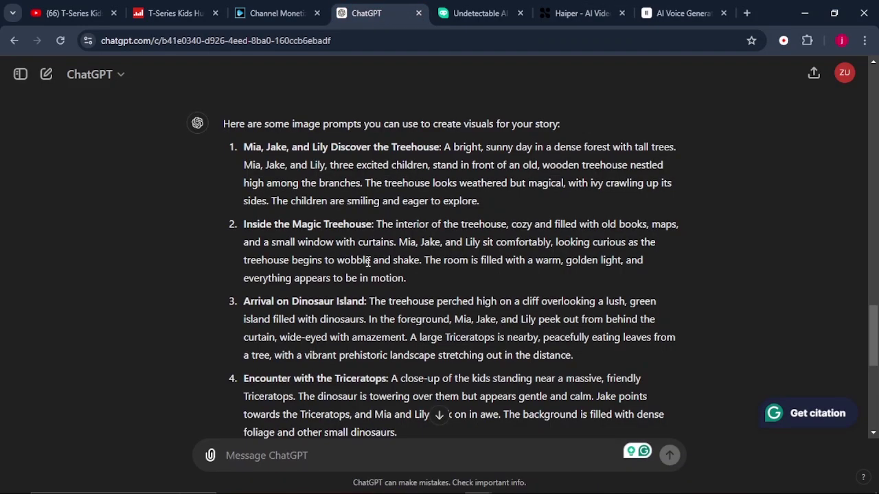
drag(479, 201, 244, 147)
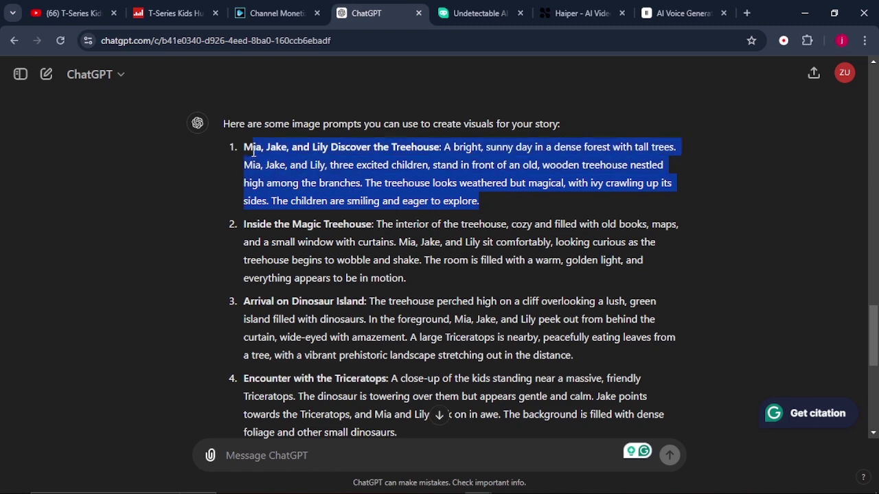
click(582, 13)
right_click(211, 460)
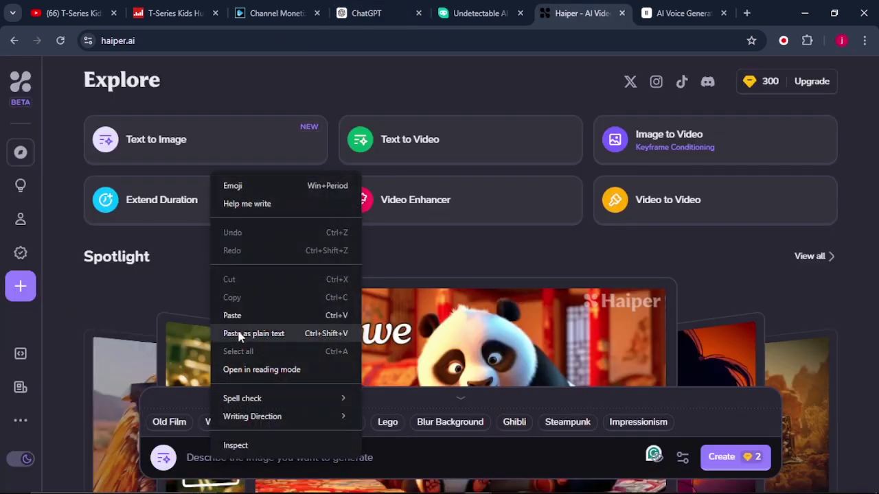
click(239, 318)
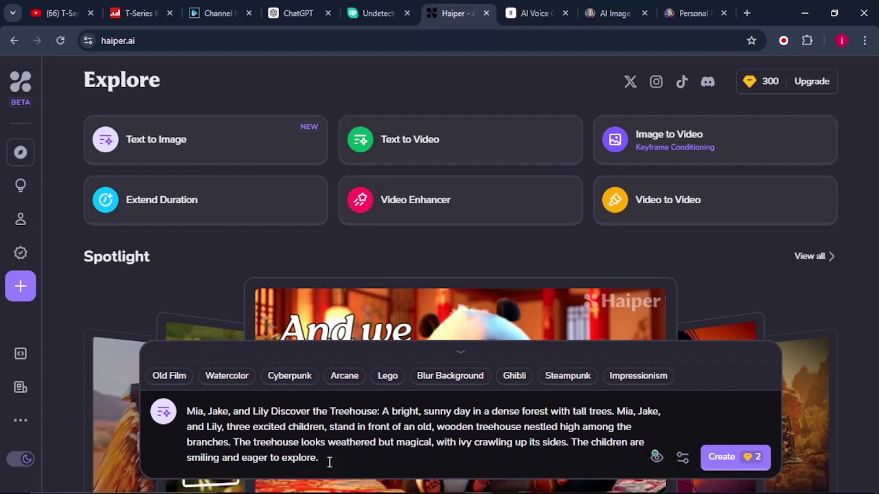
Append "Hyper-realistic, 8k, ultra HD, Pixar style, Disney style, Cinema 4D, --ar 3:2" to the prompt and create the images
right_click(328, 459)
click(377, 313)
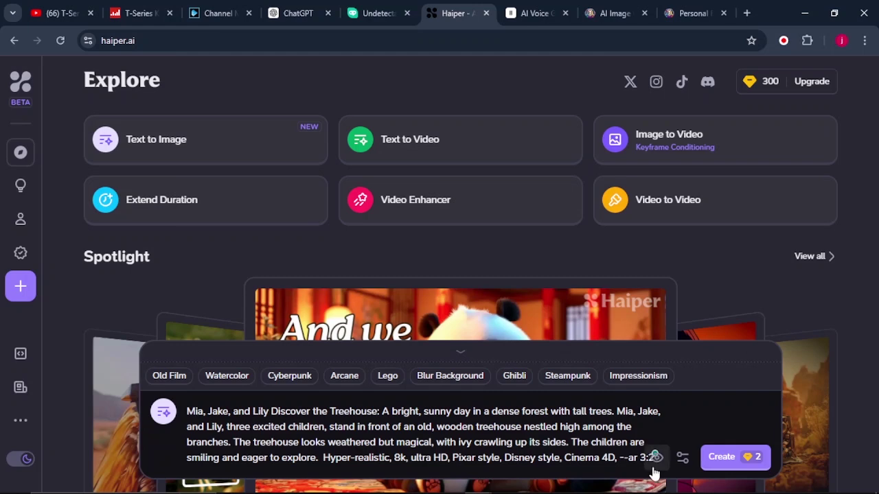
click(701, 465)
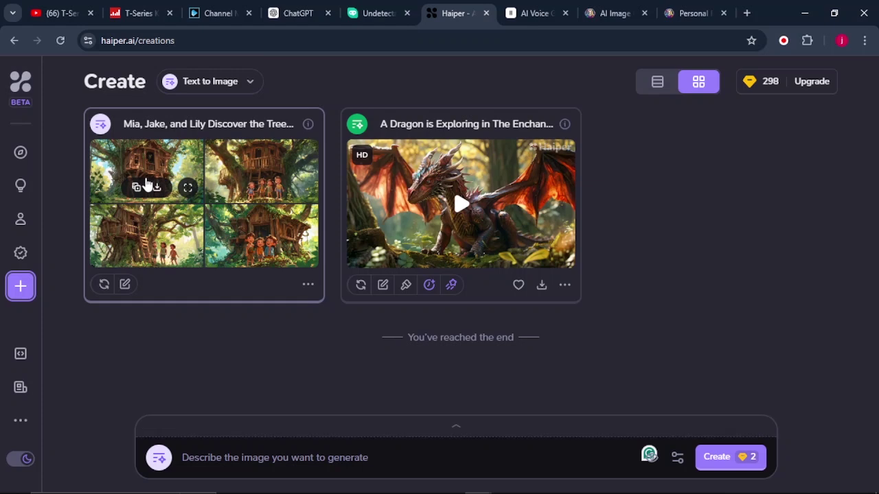
View the generated images enlarged, use the fourth one as the Image to Video keyframe, and create the video with the same prompt
click(146, 182)
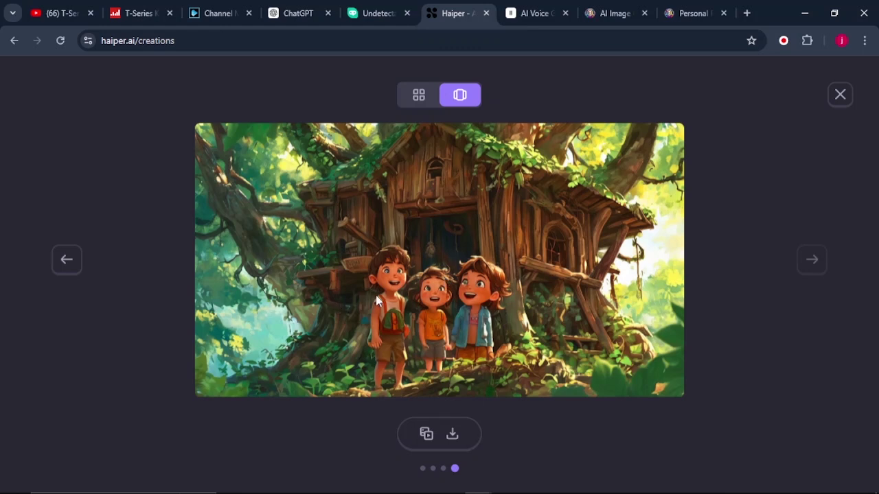
click(427, 433)
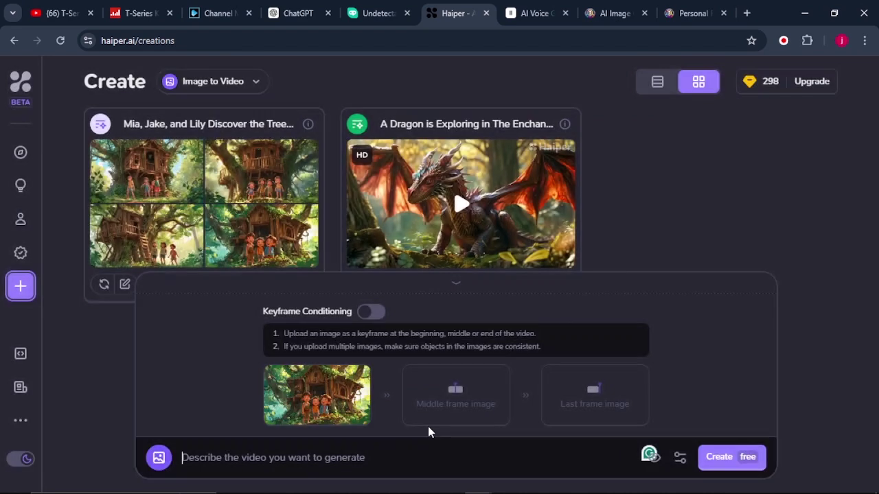
right_click(225, 457)
click(249, 317)
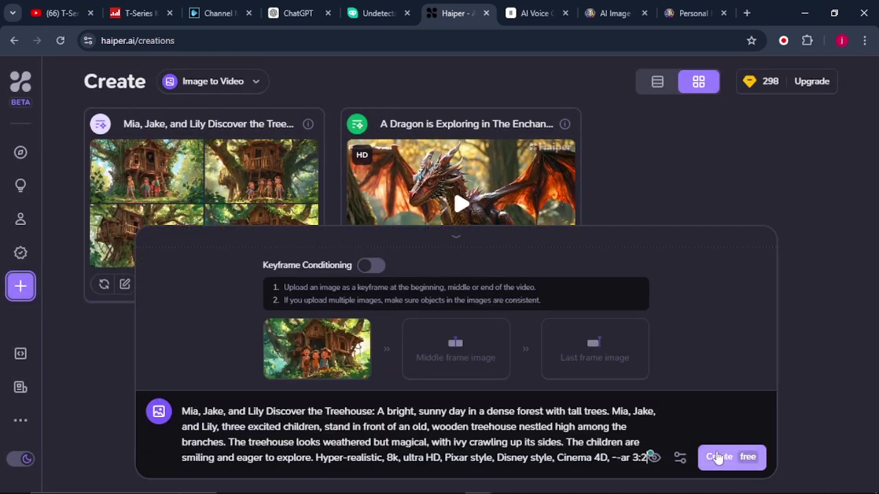
mouse_move(748, 481)
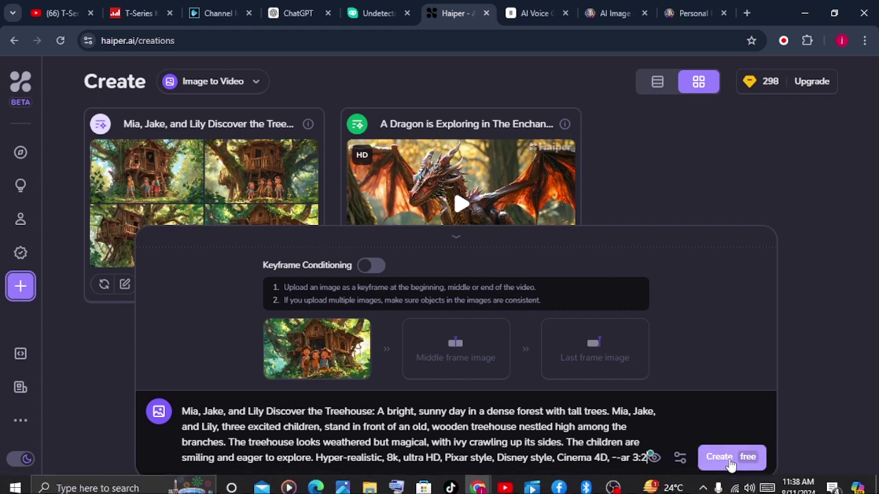
click(730, 464)
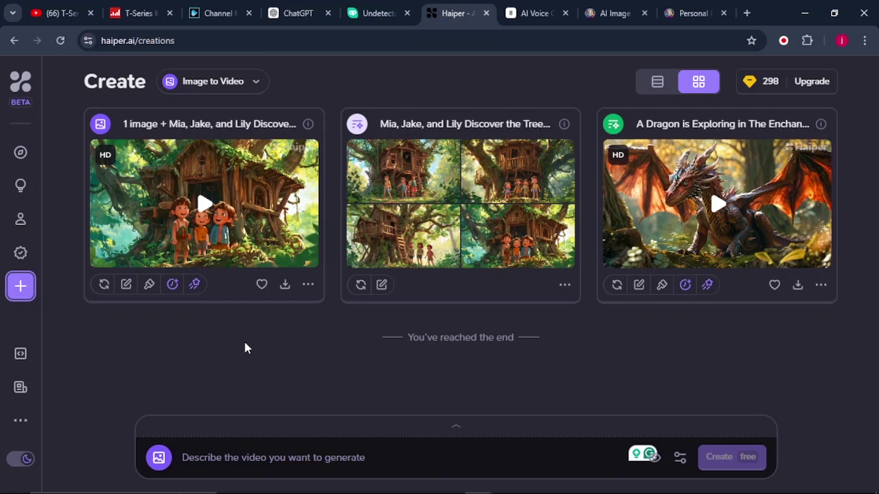
Regenerate the treehouse image set with the same input and preview the created video
mouse_move(234, 235)
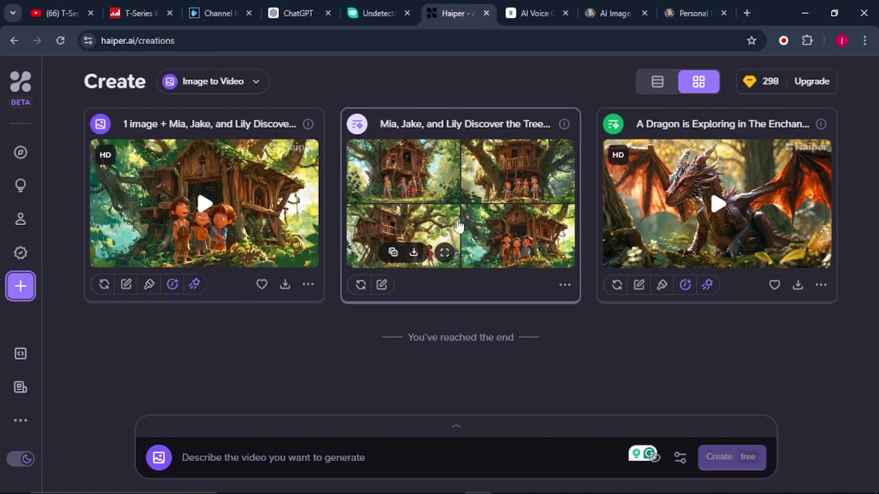
click(359, 285)
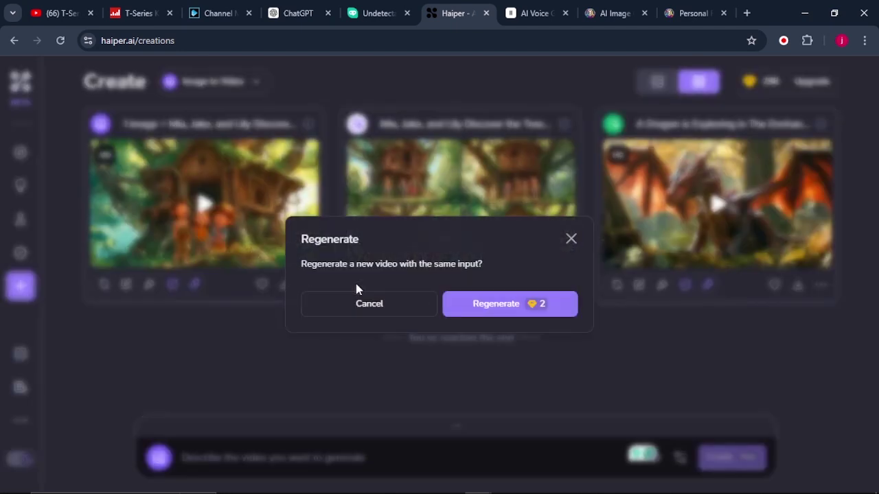
click(509, 303)
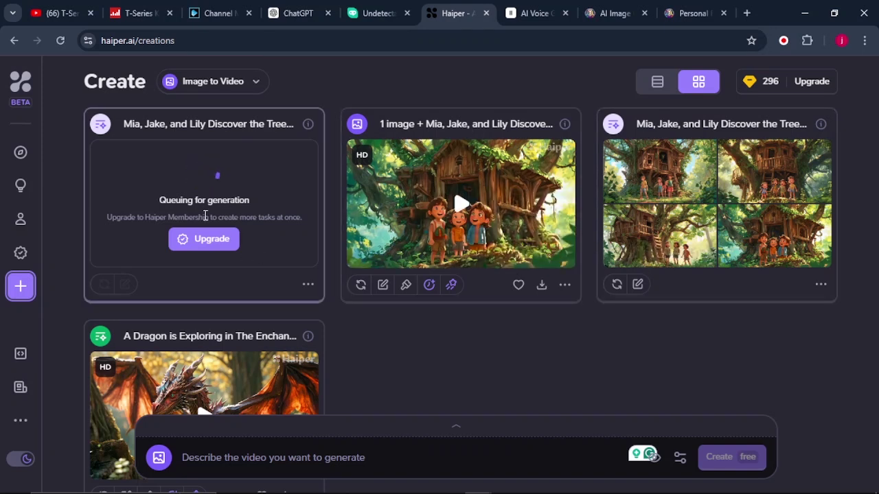
mouse_move(712, 254)
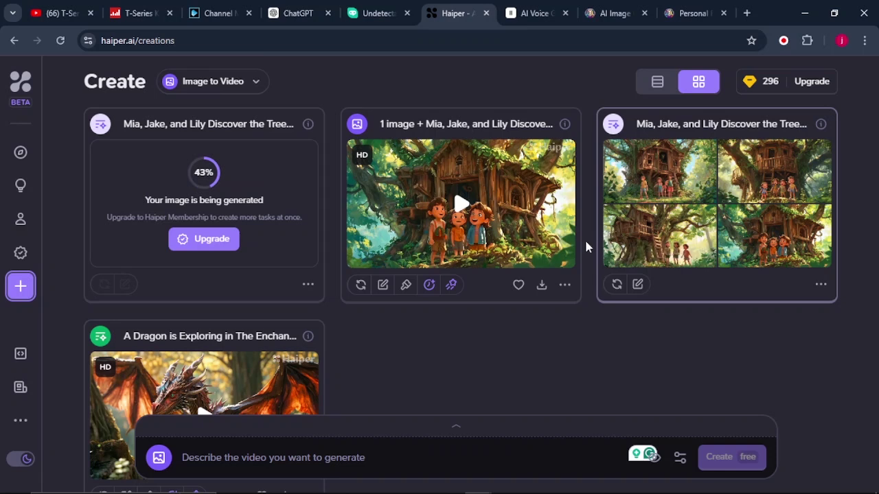
mouse_move(502, 210)
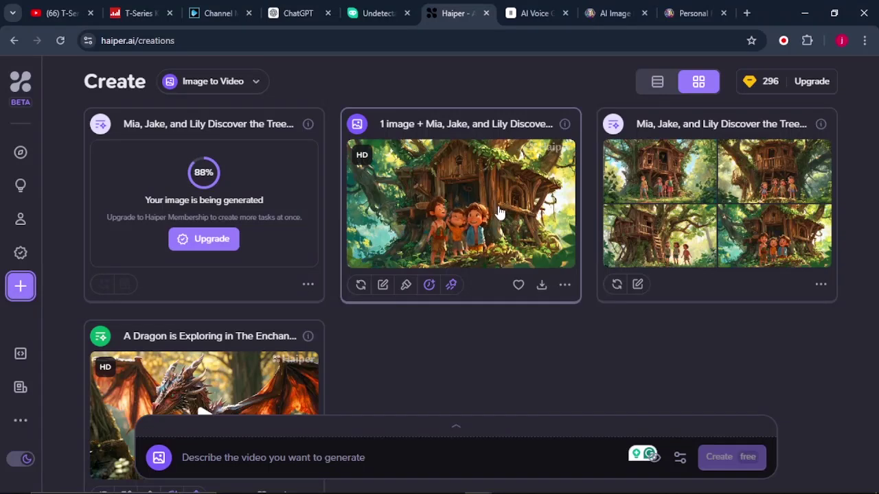
Copy the second image prompt, "Inside the Magic Treehouse", from ChatGPT and return to Haiper
click(292, 14)
drag(408, 278, 221, 233)
key(ctrl+c)
right_click(366, 238)
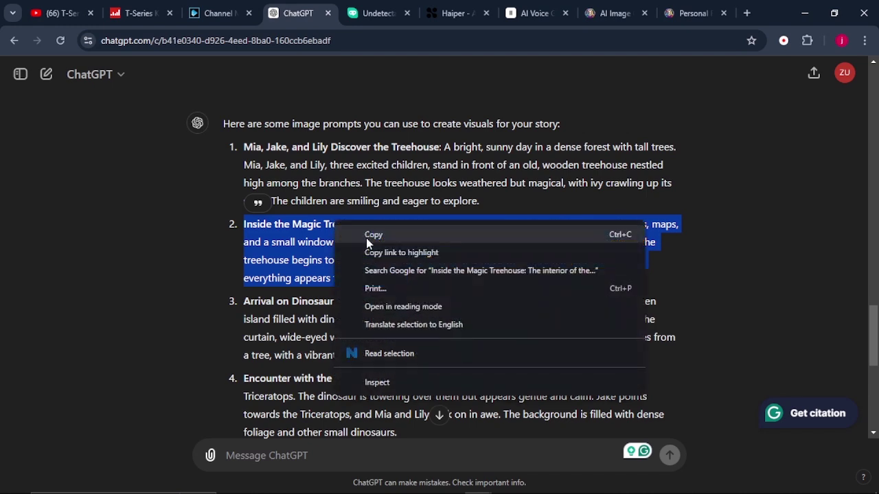
click(366, 238)
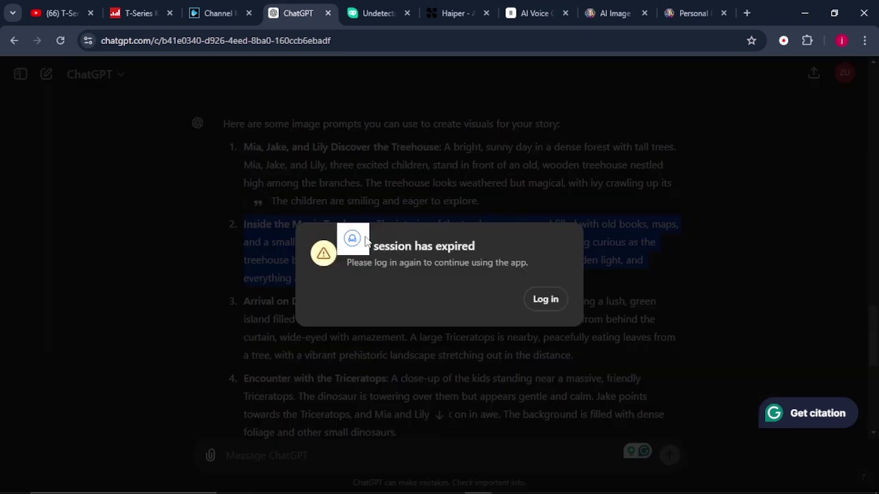
click(453, 13)
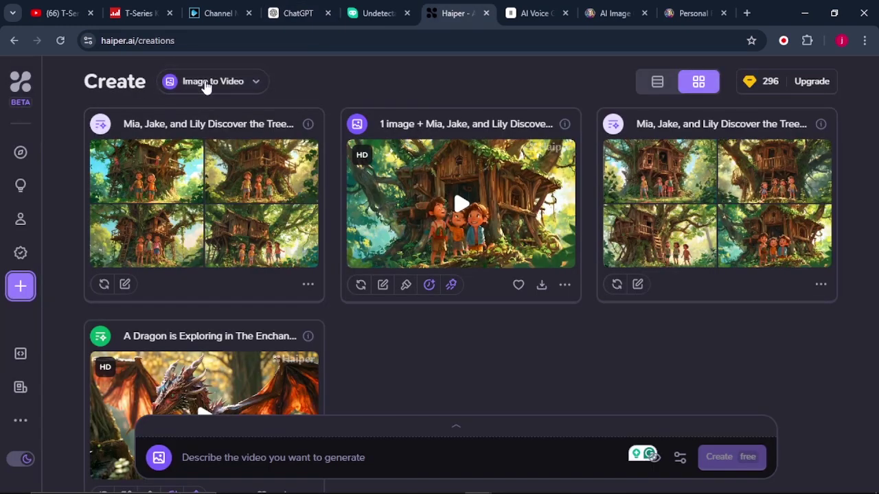
Create images with Text to Image from the copied prompt plus "8k, ultra HD, Pixar style, Disney style, Cinema 4D, --ar 3:2"
click(206, 80)
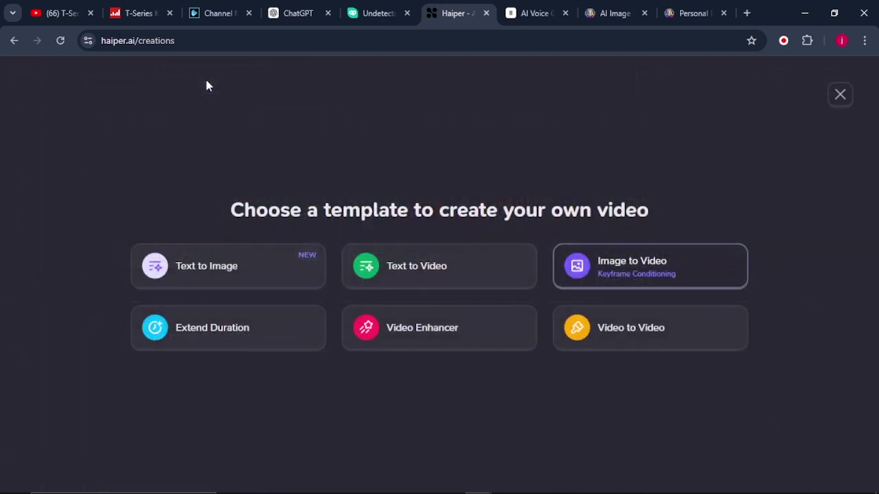
click(230, 268)
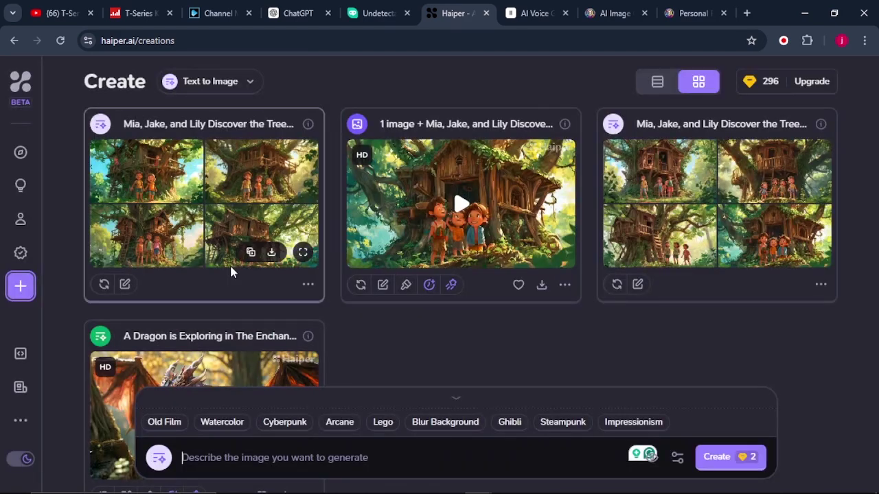
right_click(273, 474)
click(305, 321)
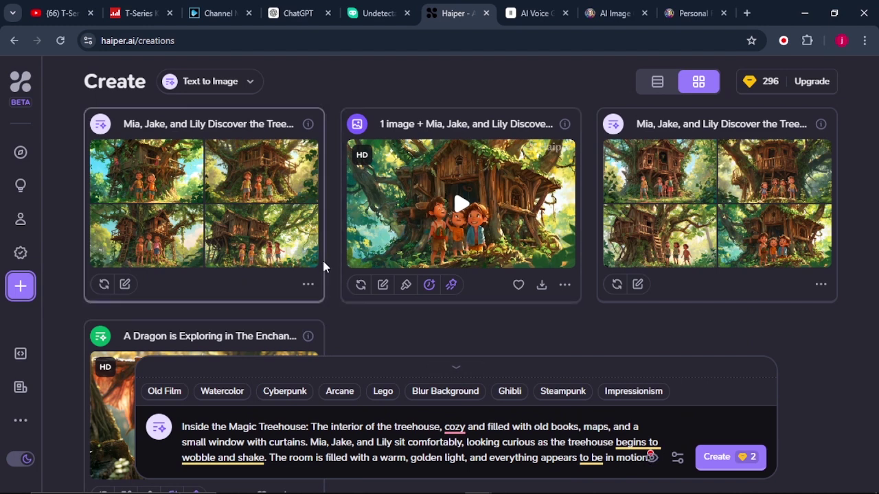
text(8k, ultra HD, Pixar style, Disney style, Cinema 4D, --ar 3:2)
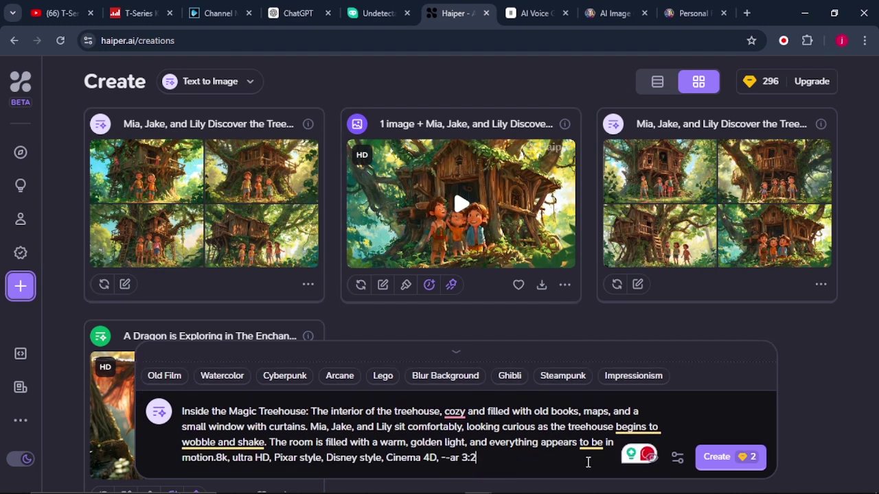
click(715, 463)
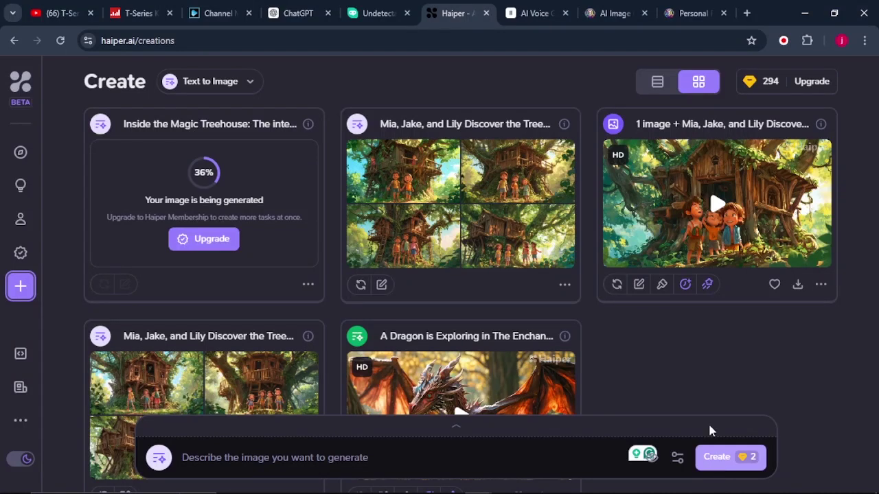
Switch to ElevenLabs and open its Speech Synthesis page
click(531, 13)
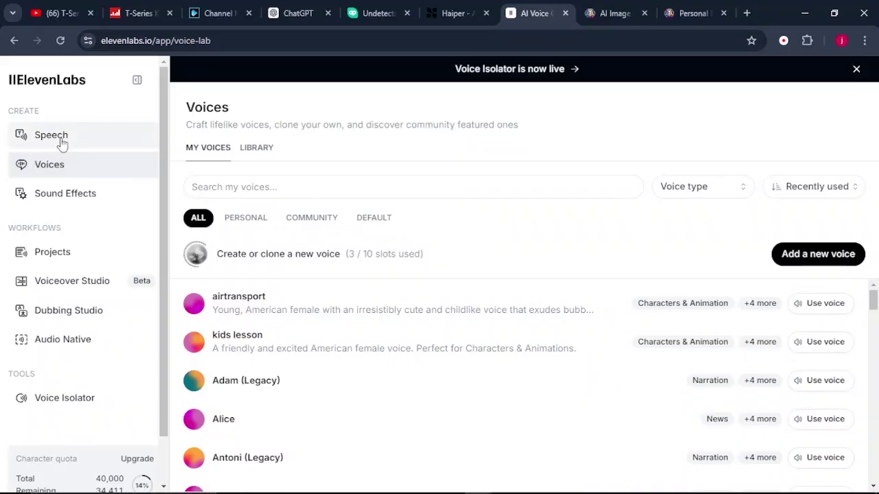
click(56, 141)
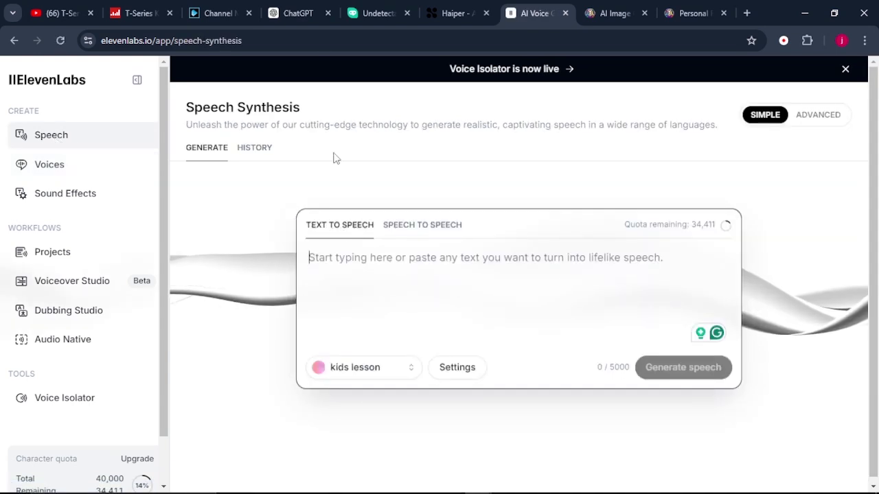
Log back in to ChatGPT and return to the kids' story conversation
click(295, 13)
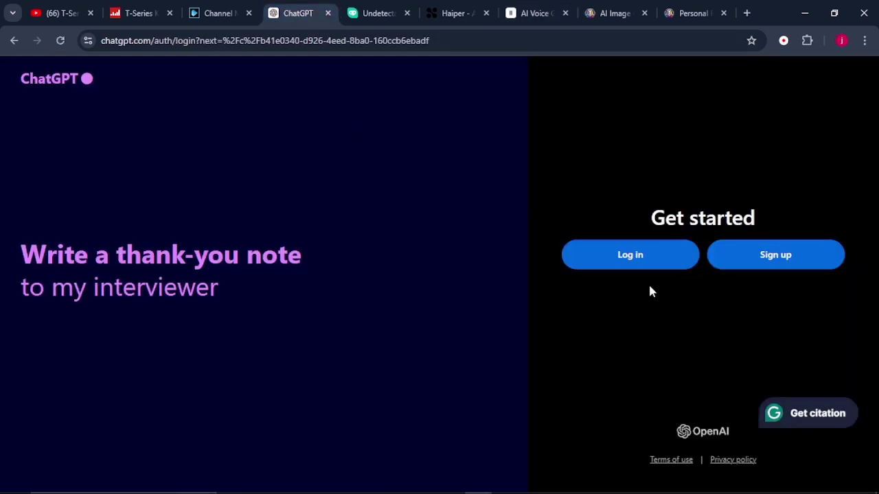
click(630, 255)
click(441, 374)
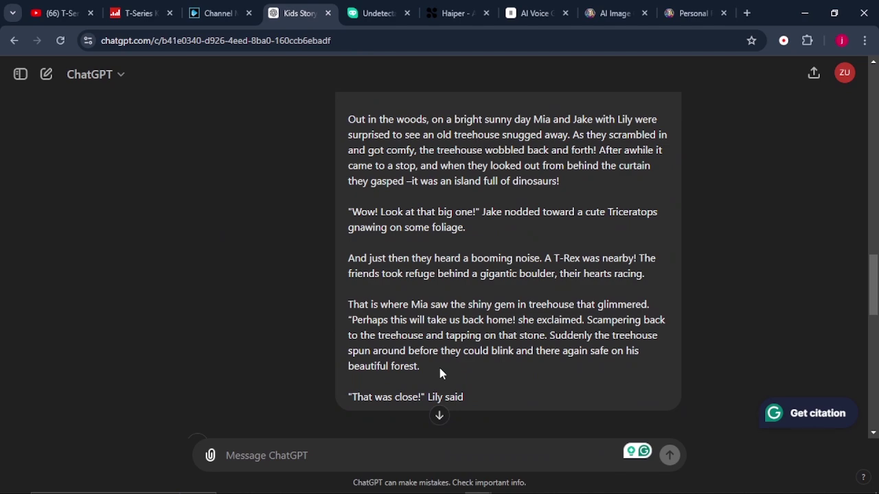
Copy the humanized story from HIX Bypass, paste it into ElevenLabs' text-to-speech box, and delete the quotation mark before "Wow!"
click(374, 13)
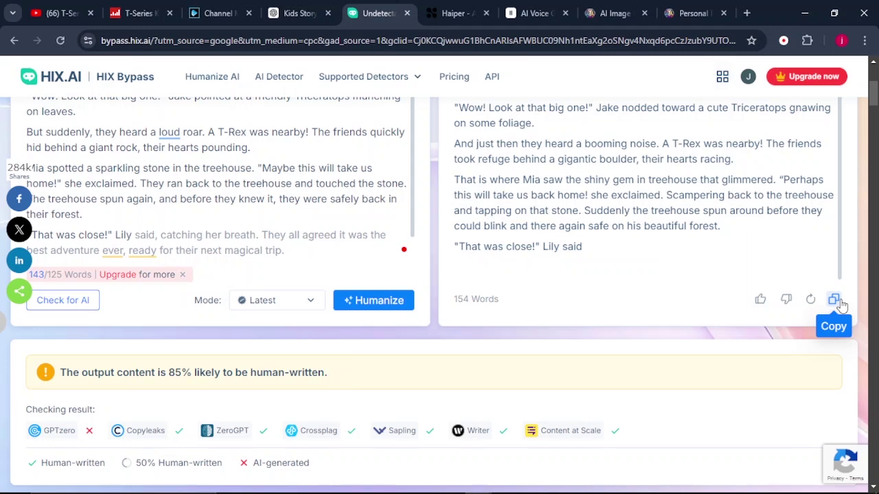
click(834, 300)
click(511, 13)
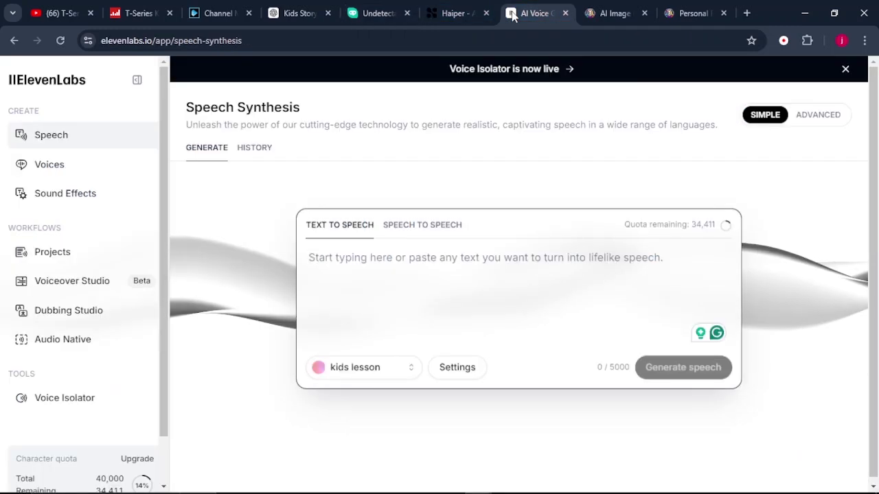
right_click(353, 261)
click(385, 179)
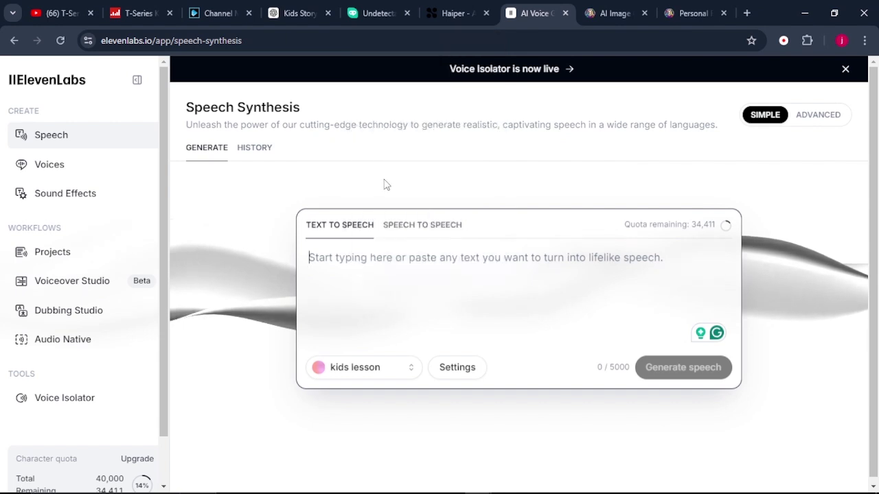
click(314, 242)
scroll(317, 241, up, 2)
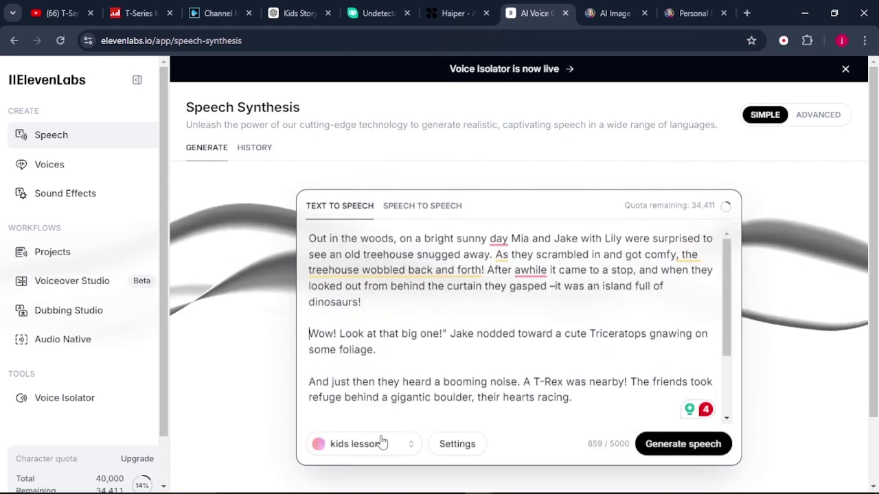
key(BackSpace)
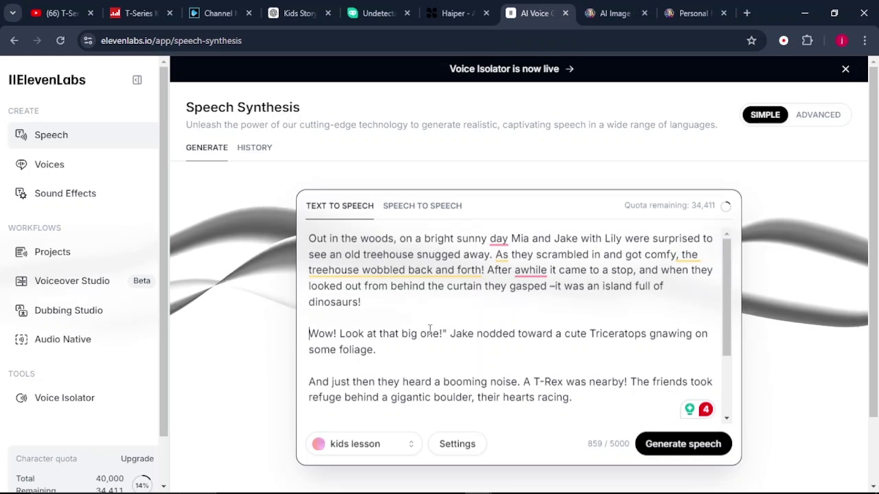
Browse the Narrative & Story voices in the ElevenLabs voice library and preview a voice sample without adding a voice
click(51, 172)
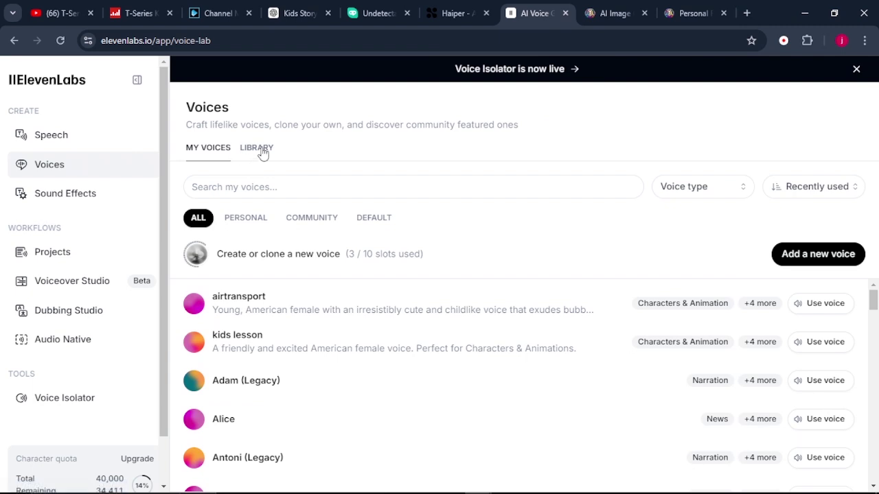
click(263, 152)
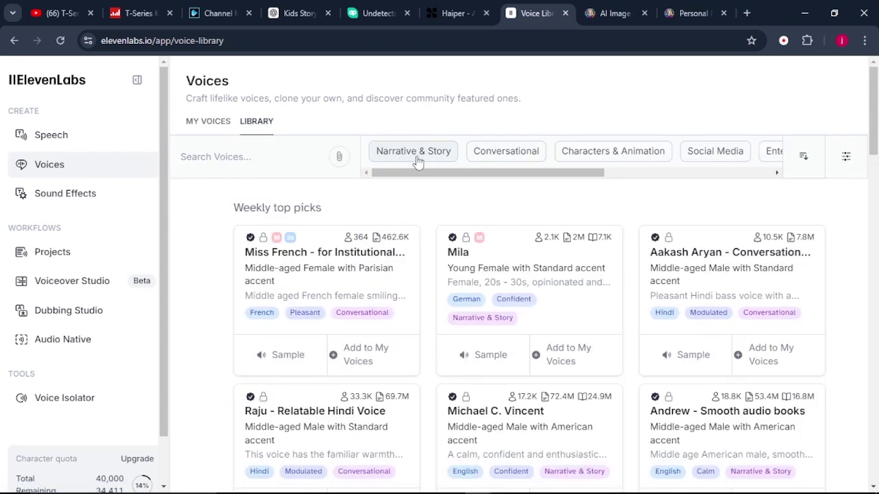
click(415, 152)
scroll(598, 245, down, 3)
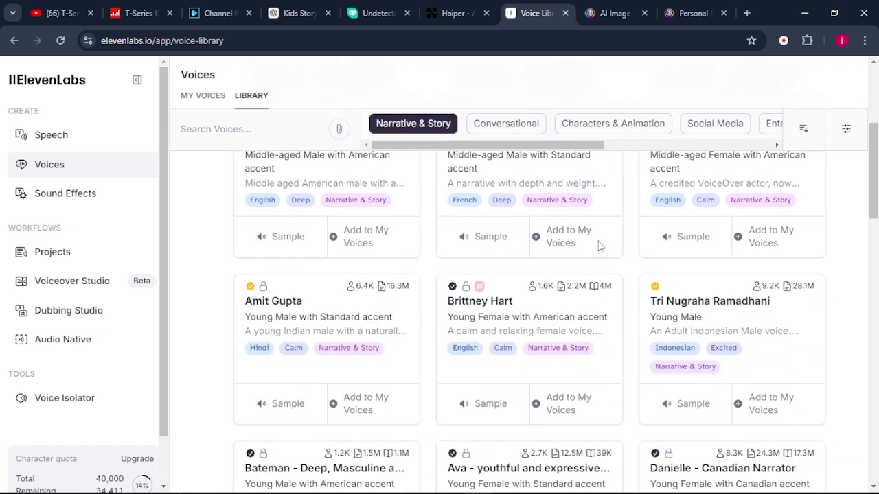
scroll(598, 245, up, 4)
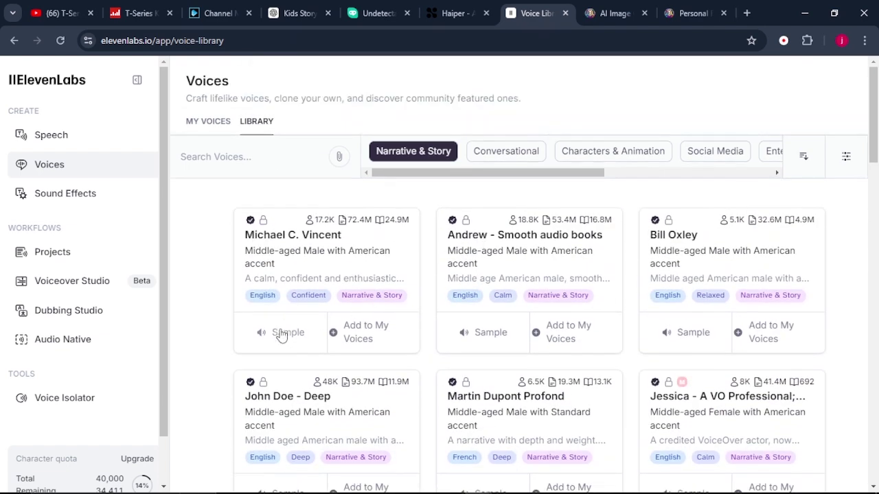
click(282, 334)
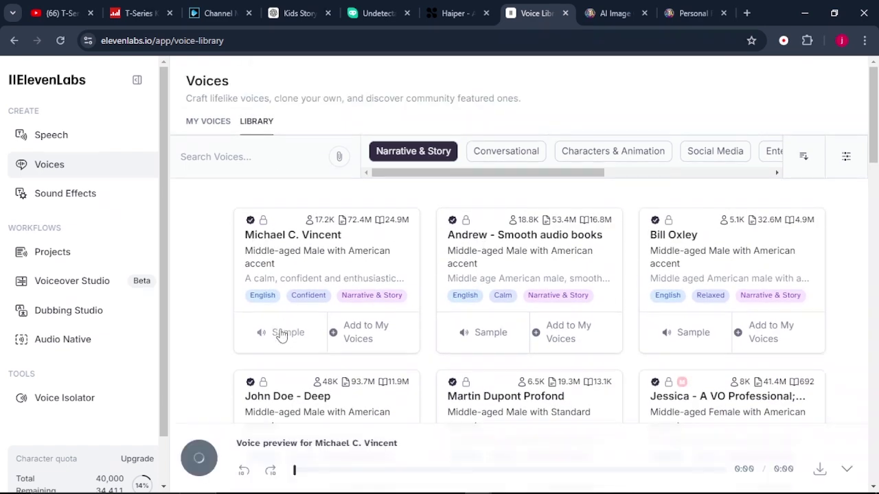
click(574, 336)
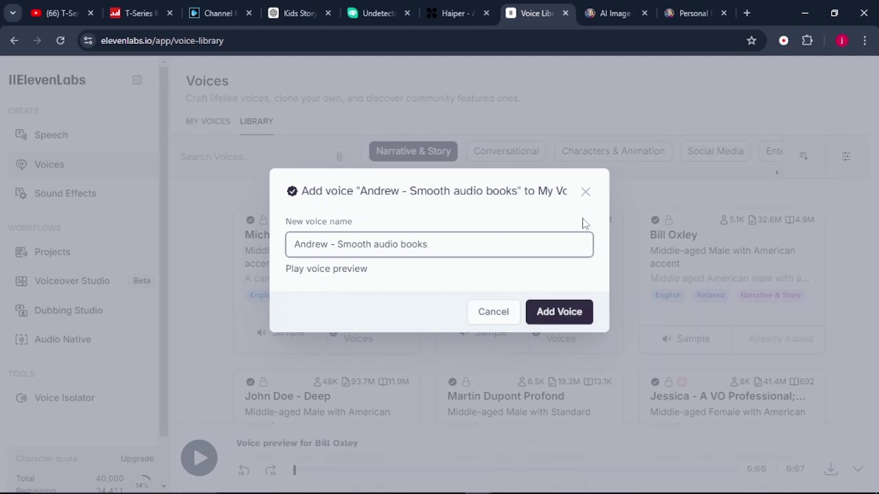
click(585, 191)
Return to Speech Synthesis, generate the story's narration with the Story voice, and download the audio
click(51, 136)
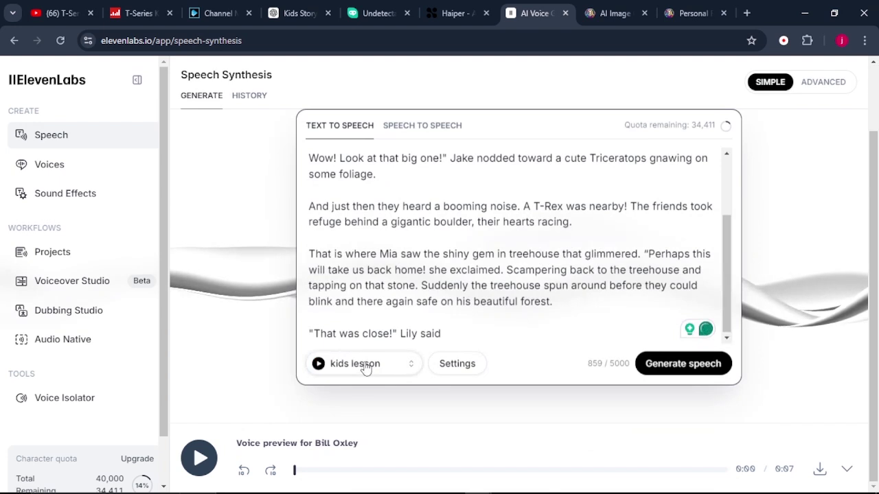
click(366, 370)
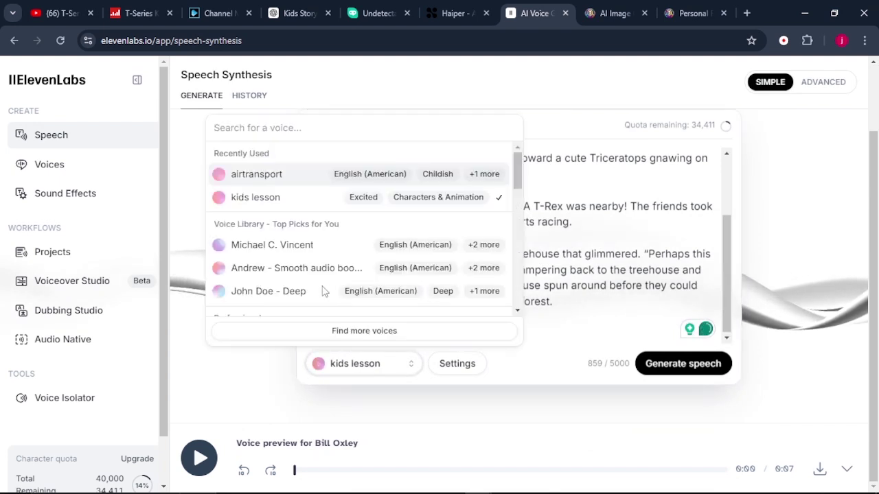
scroll(332, 267, down, 2)
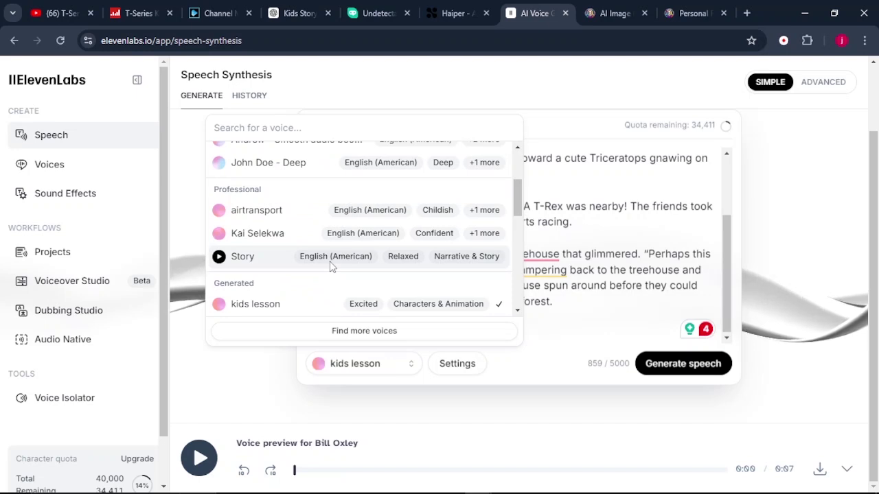
click(332, 267)
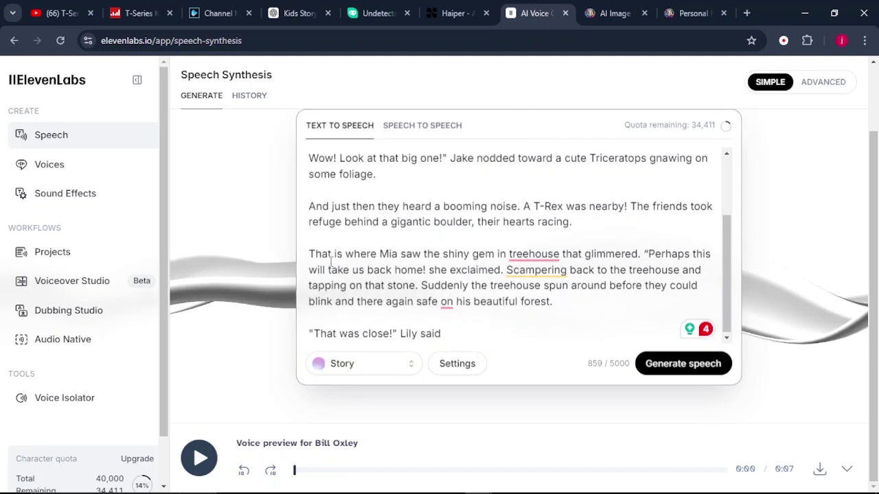
click(664, 369)
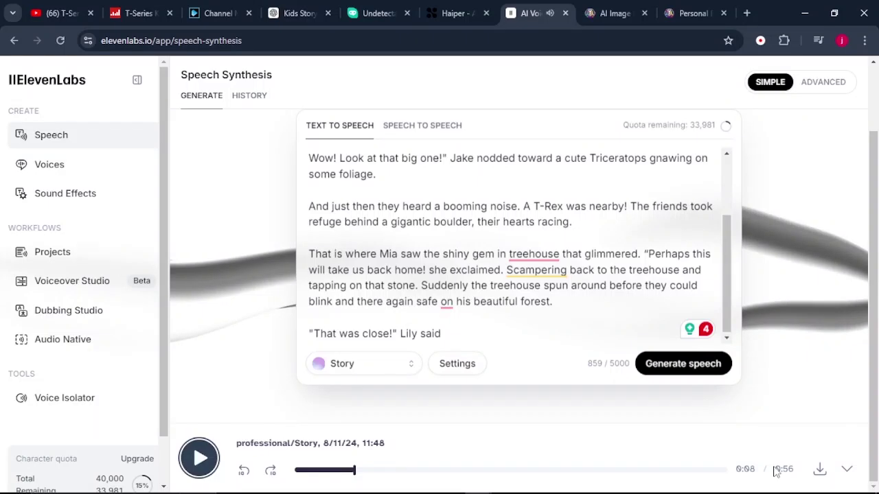
click(819, 470)
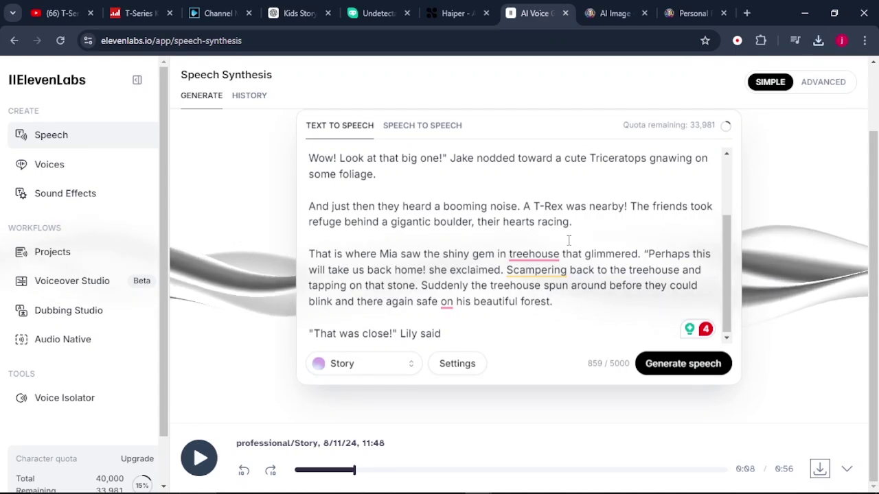
Switch to CapCut, create a new project, and place the ElevenLabs narration at the start of the timeline
click(588, 481)
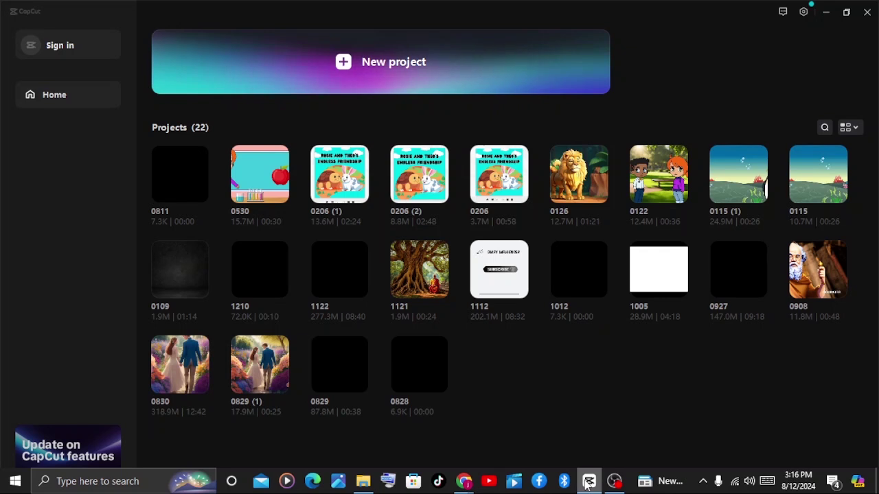
click(373, 67)
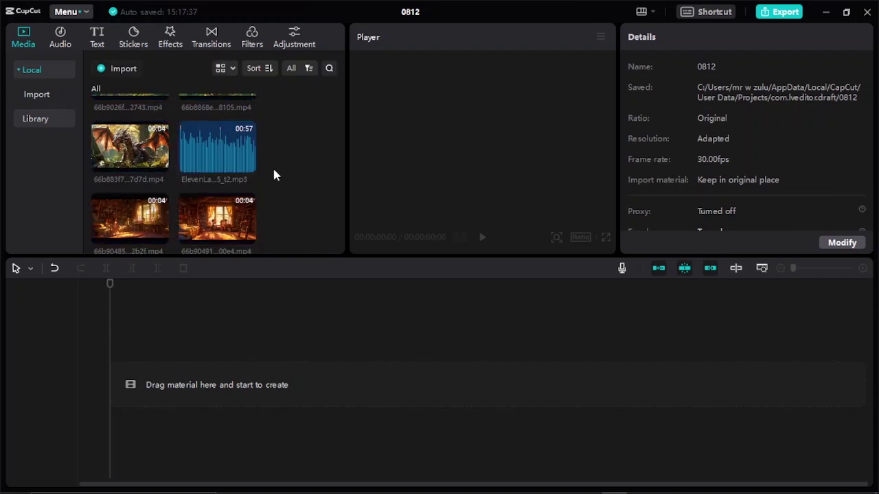
mouse_move(232, 161)
click(219, 161)
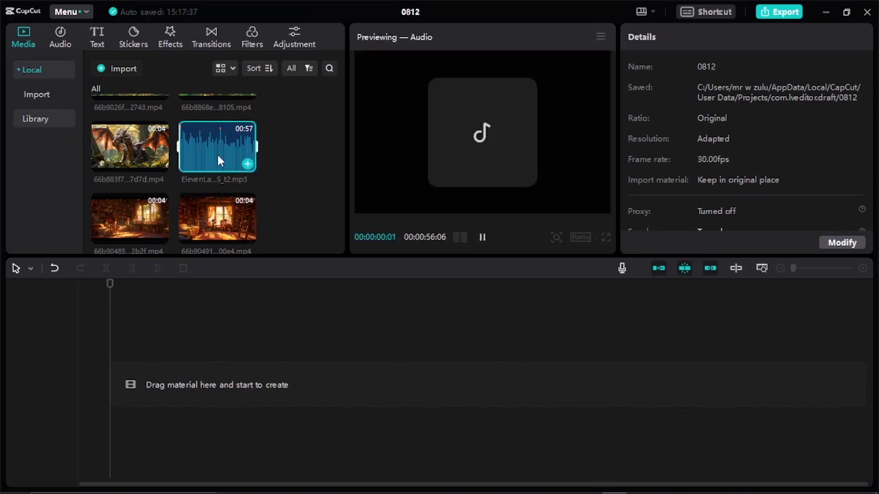
drag(221, 182, 102, 401)
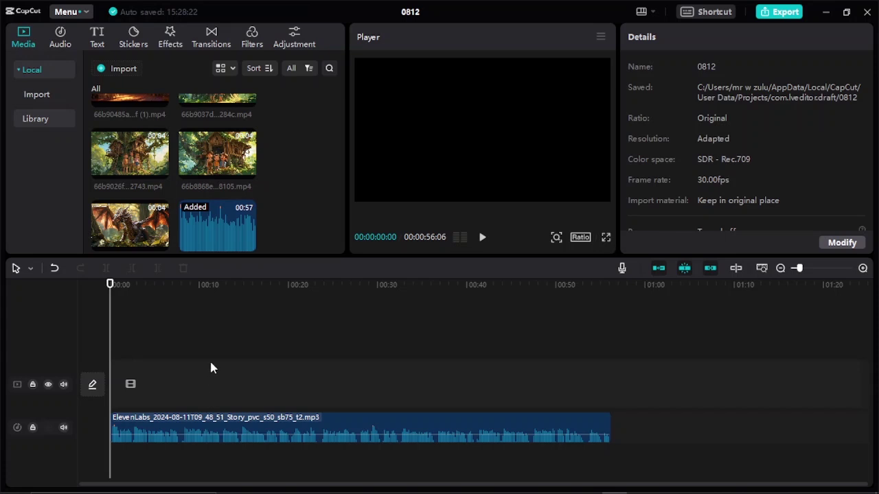
Add the two clips of the children at the treehouse, 66b8868e and 66b9026f, in sequence to the start of the video track
scroll(180, 204, up, 1)
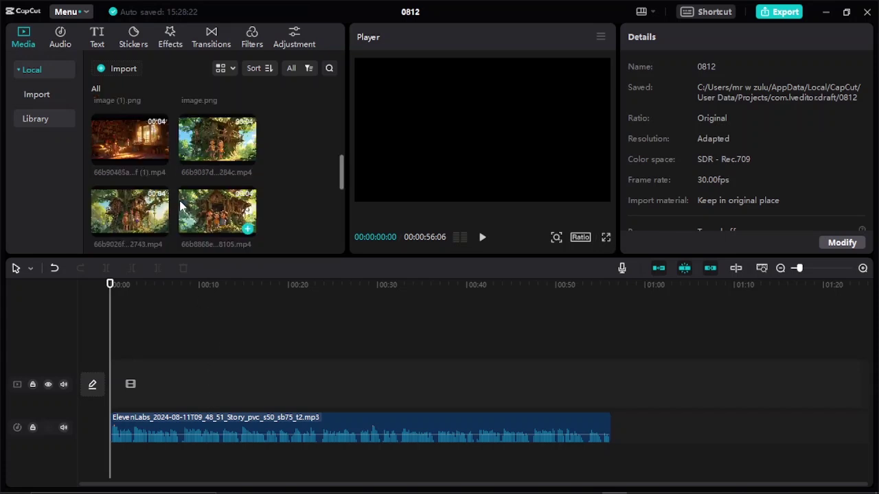
scroll(181, 204, down, 1)
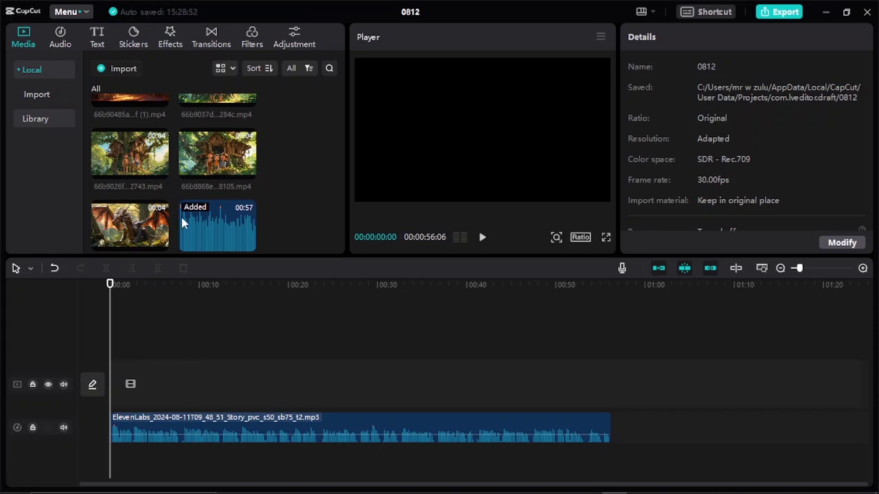
drag(209, 153, 136, 358)
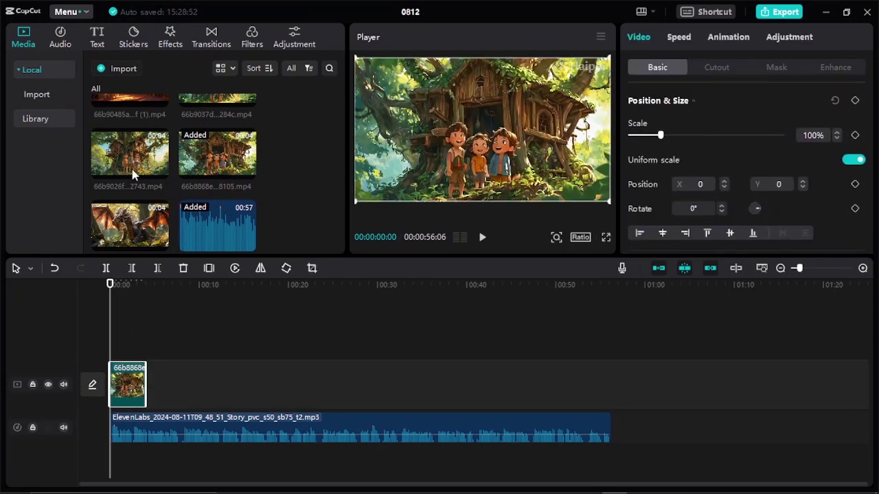
drag(159, 171, 148, 386)
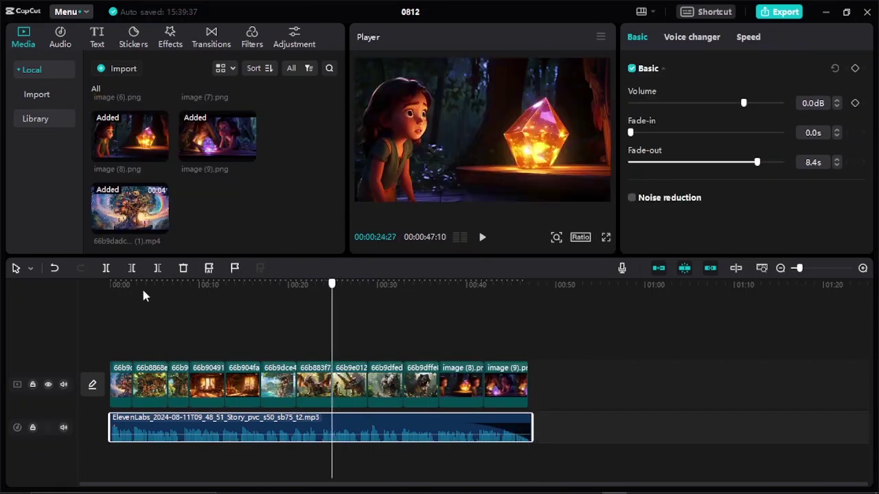
Add Mix transitions between consecutive clips from the start of the timeline up to the dragon clip
key(Home)
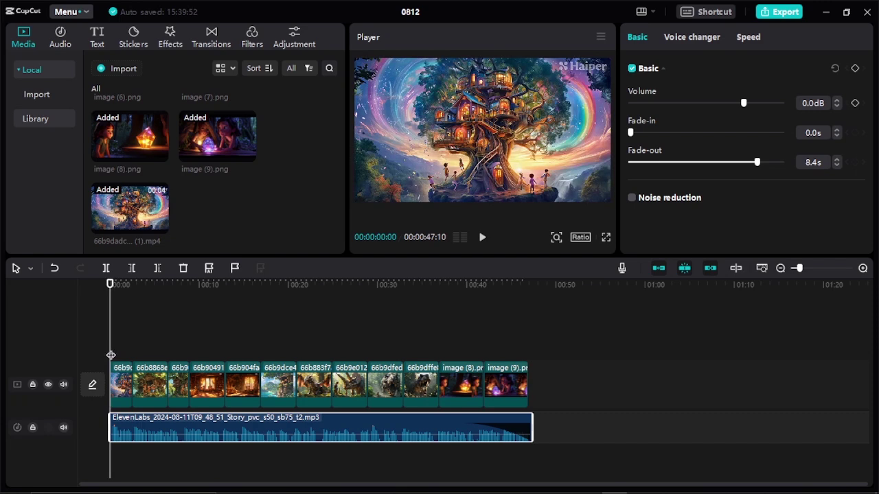
click(111, 355)
click(211, 38)
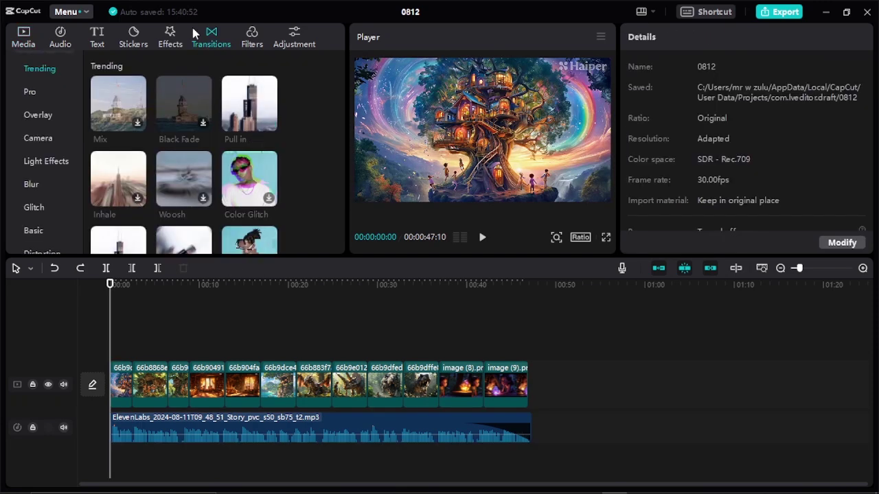
drag(118, 103, 261, 389)
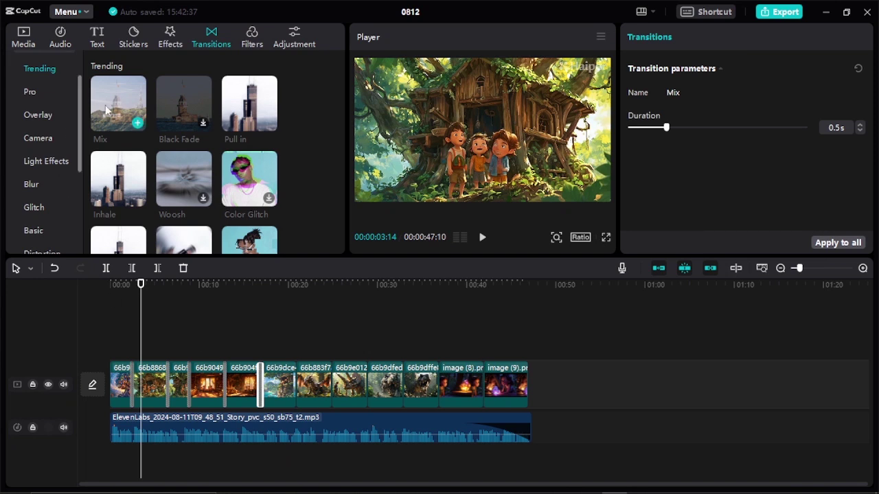
drag(106, 103, 296, 385)
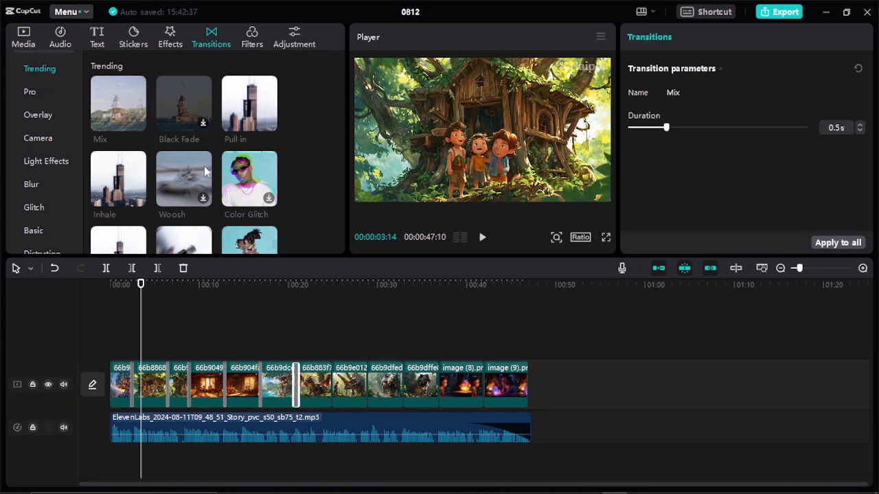
Generate English auto captions from the narration without clearing current subtitles
click(168, 44)
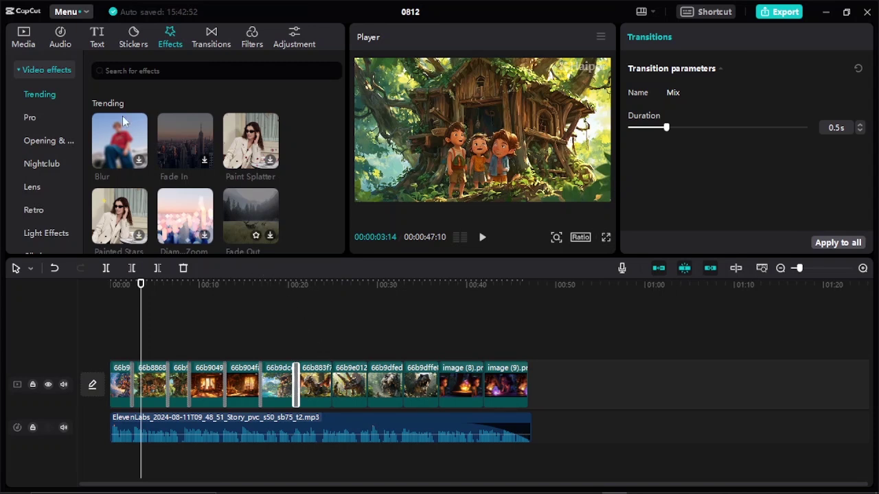
click(97, 40)
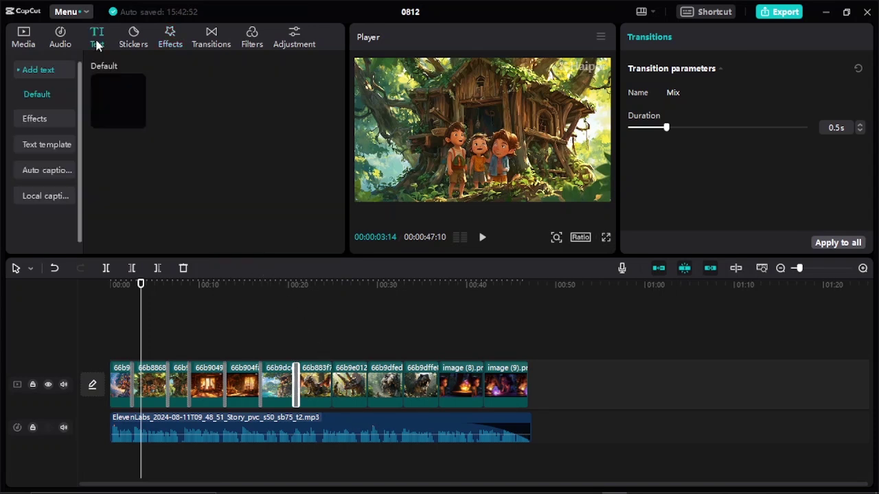
click(40, 171)
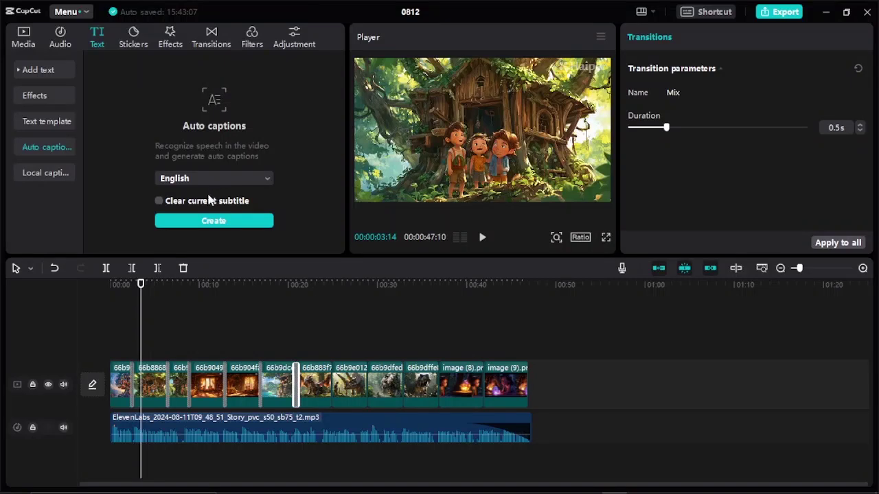
click(225, 222)
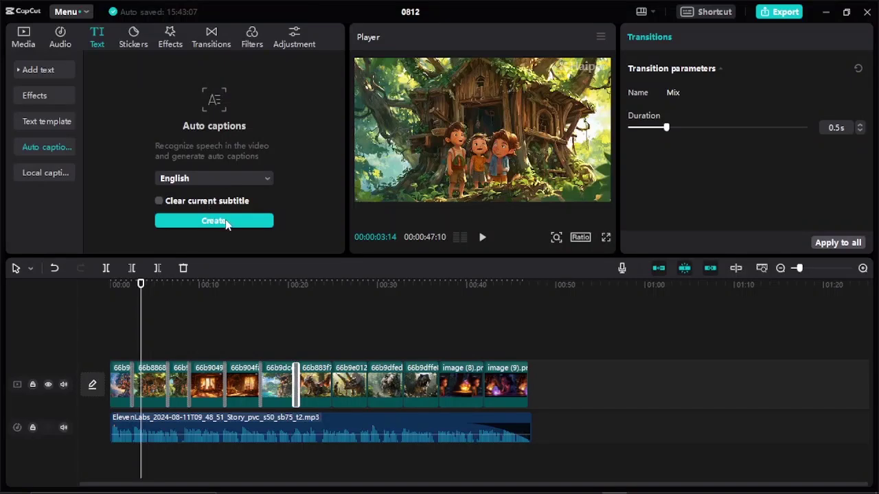
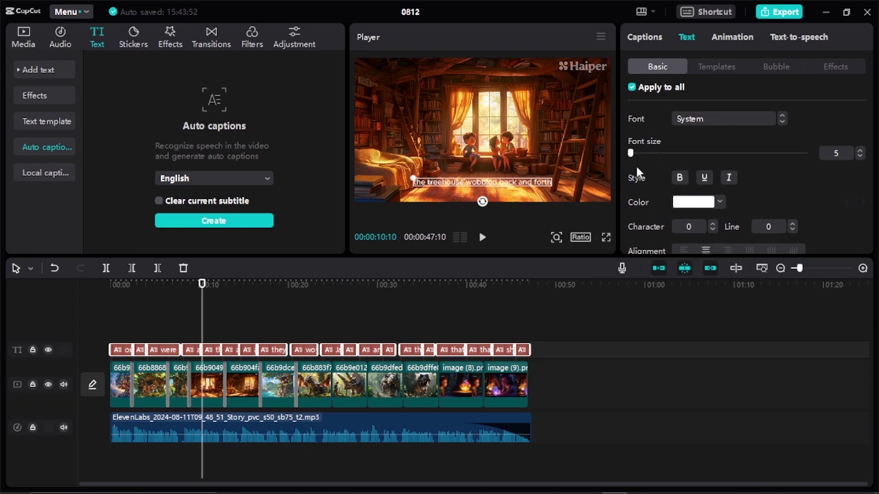
Make the text of all captions bold, keeping the System font at size 5 and the white colour
mouse_move(630, 157)
mouse_down()
mouse_move(644, 158)
mouse_move(630, 168)
mouse_up()
click(707, 180)
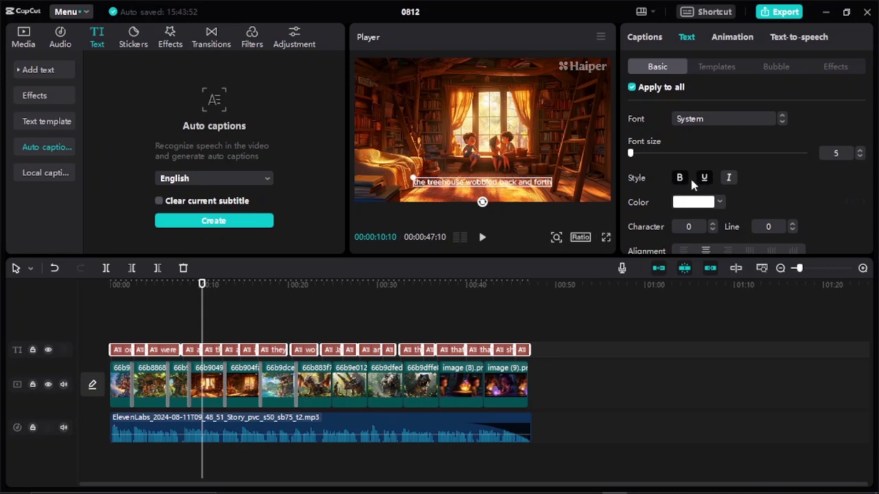
click(729, 182)
click(703, 182)
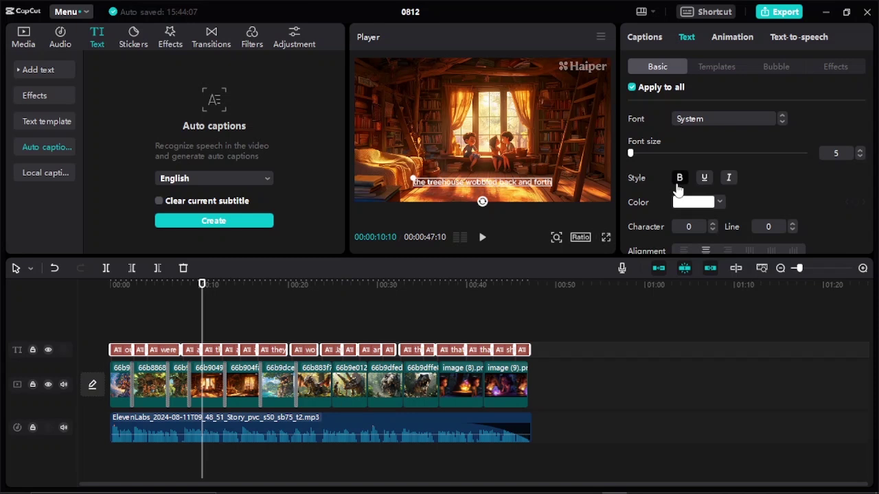
click(678, 180)
click(701, 205)
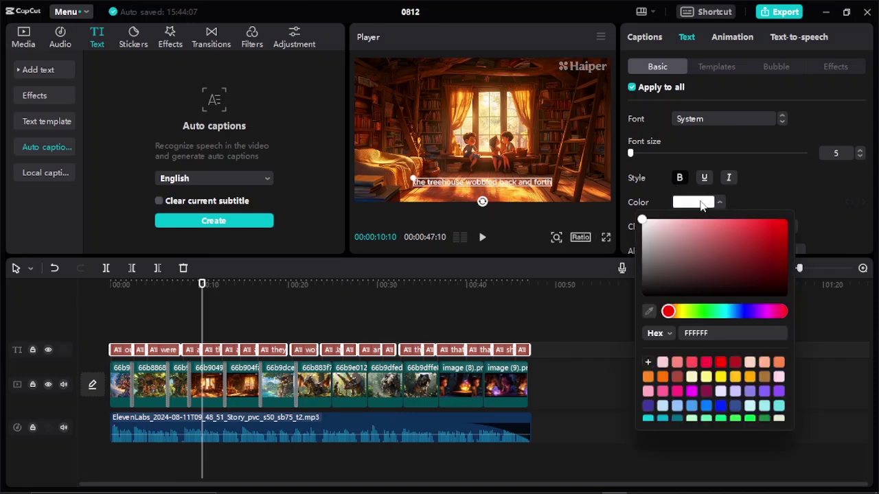
scroll(739, 191, down, 1)
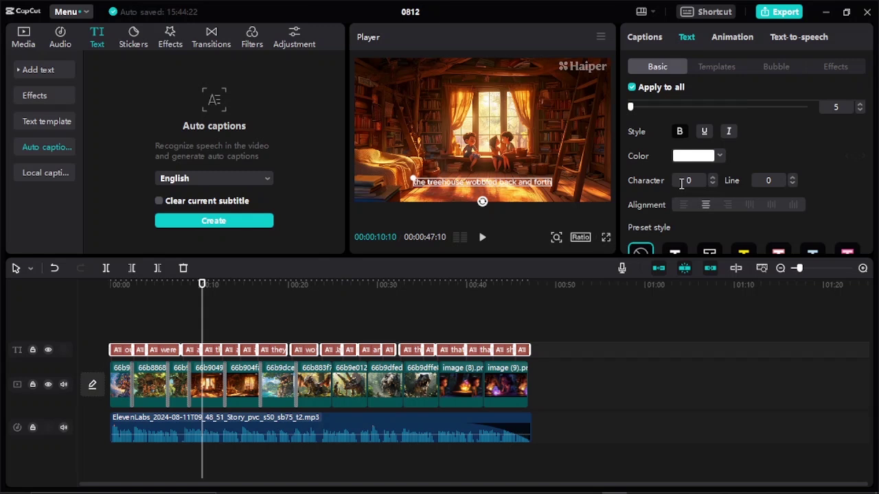
Try the white preset style with a black outline on all captions and revert to no preset
scroll(705, 205, down, 2)
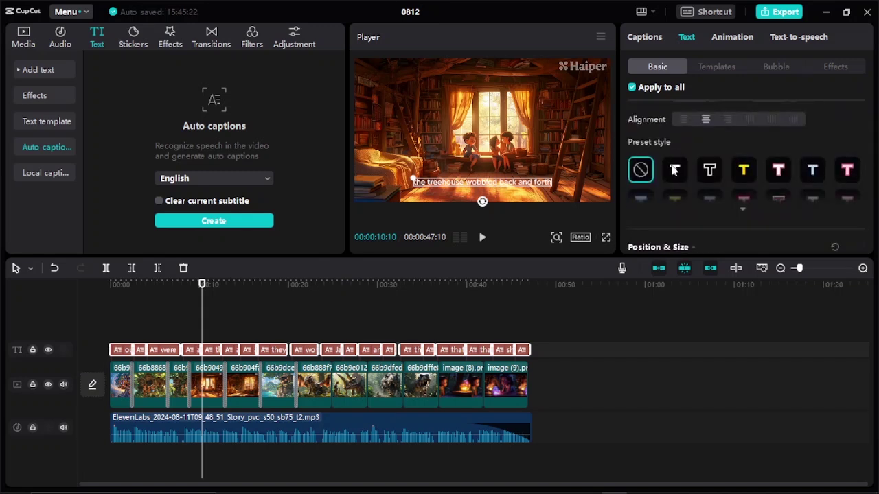
click(675, 171)
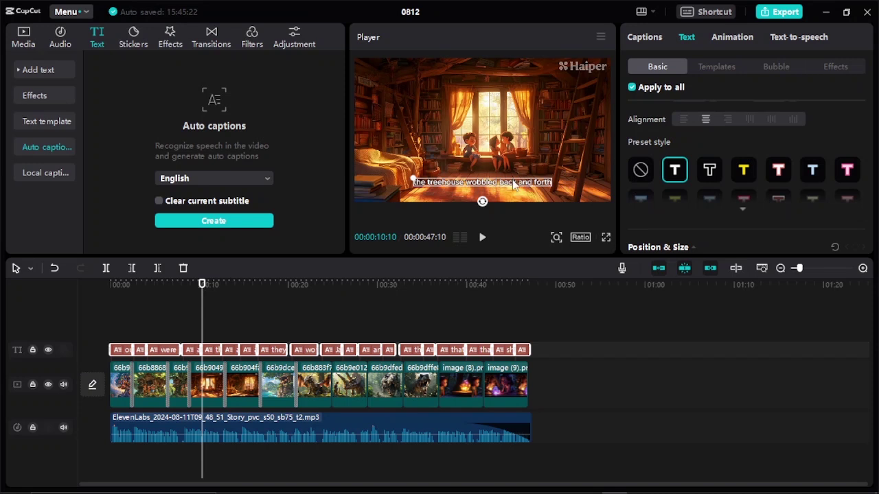
click(641, 171)
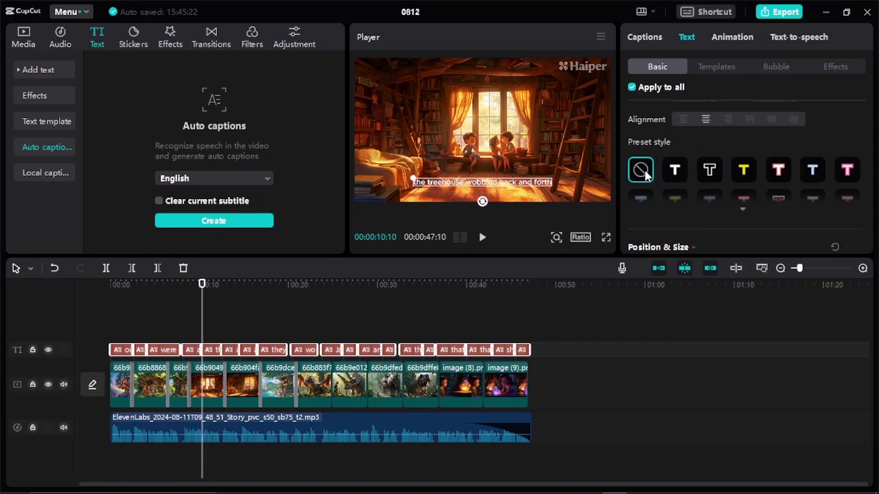
Set the scale of all captions to 102% with uniform scale on
scroll(646, 173, down, 5)
scroll(655, 140, up, 1)
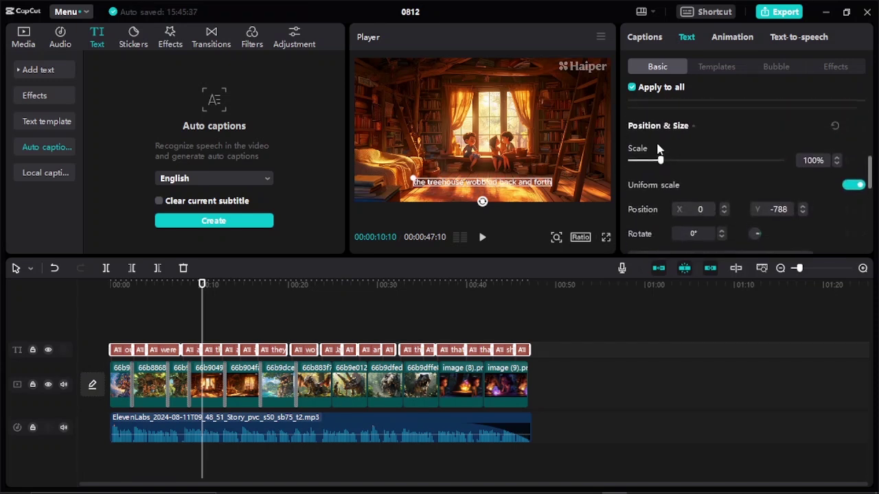
click(657, 164)
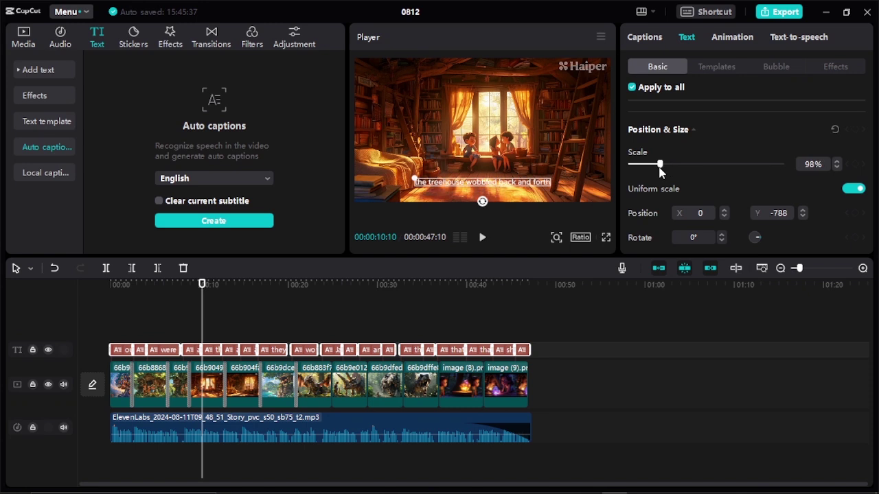
drag(660, 172, 662, 171)
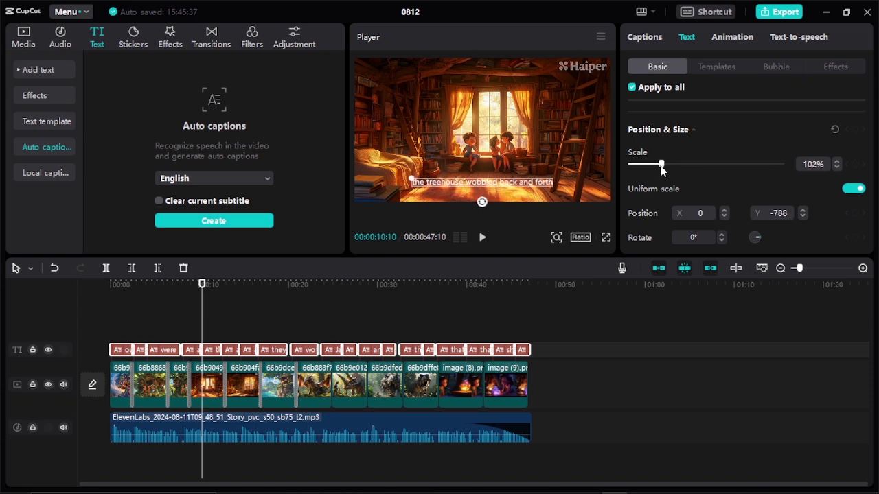
Try a black stroke with a thickness of 44 on all captions and turn the stroke off again
scroll(659, 165, down, 2)
scroll(659, 165, down, 2)
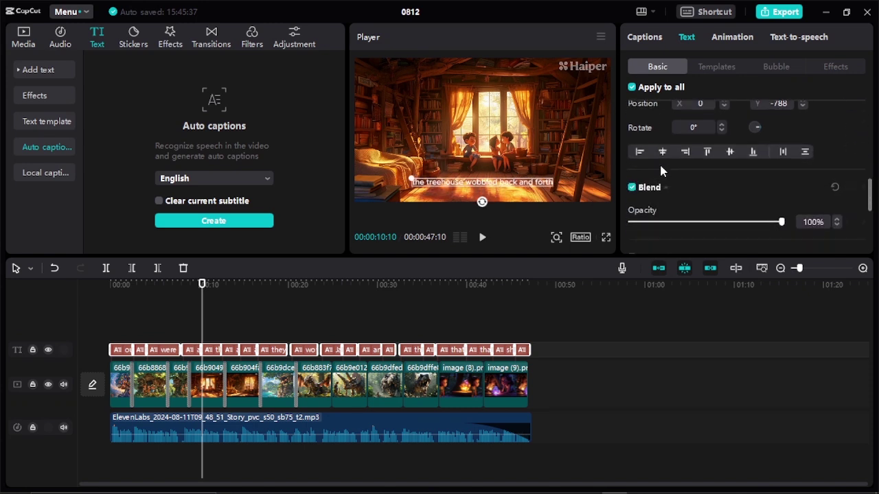
scroll(659, 162, down, 4)
scroll(647, 159, up, 1)
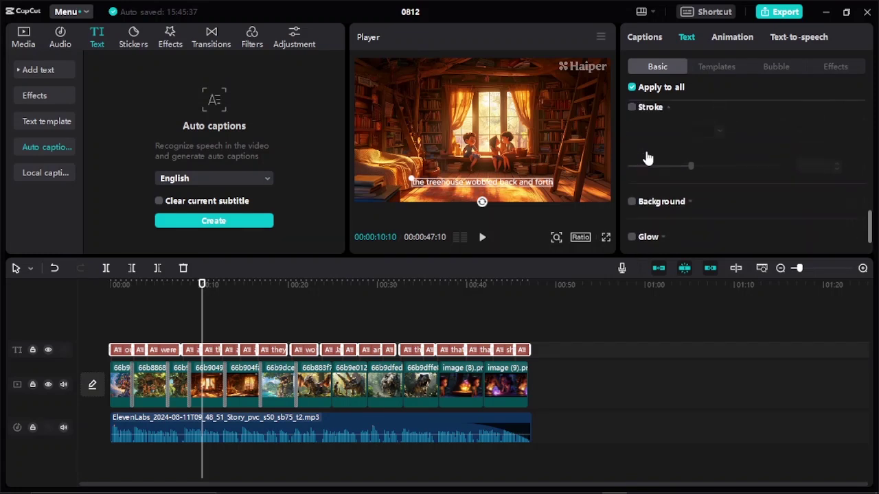
scroll(648, 159, up, 2)
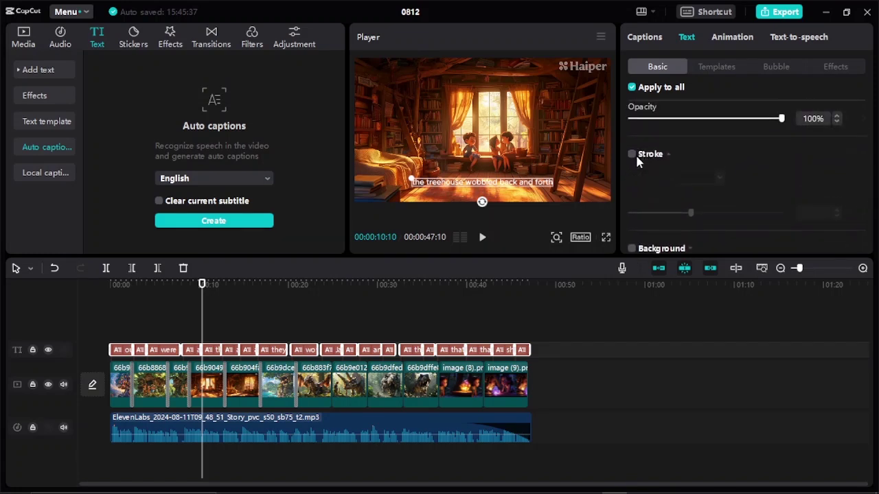
click(631, 155)
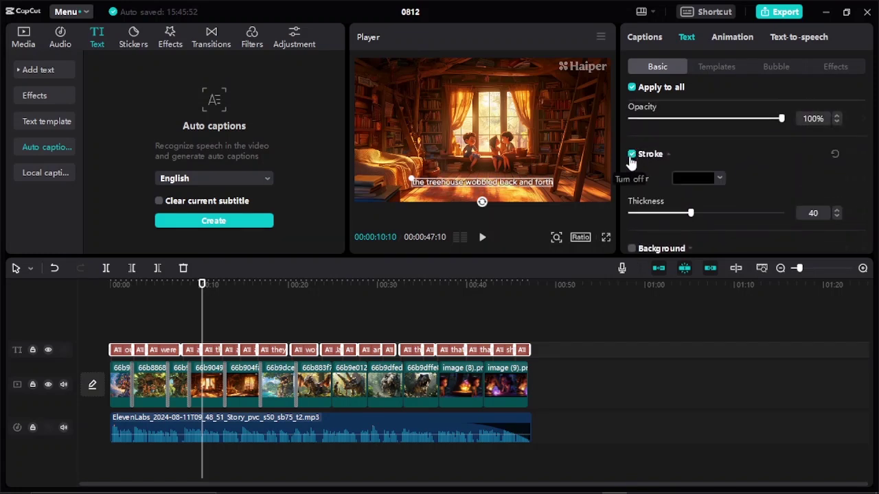
mouse_move(691, 217)
mouse_down()
mouse_move(750, 213)
mouse_move(697, 222)
mouse_up()
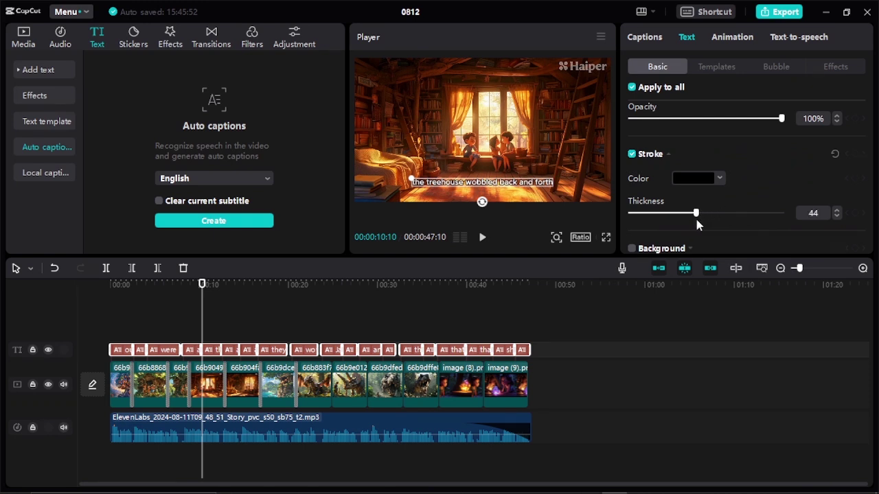
click(719, 178)
click(725, 181)
click(632, 155)
scroll(676, 140, down, 1)
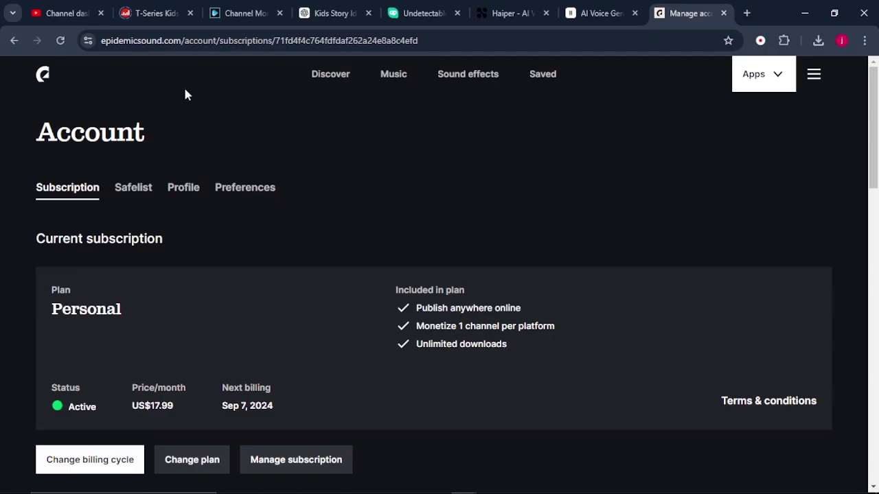
Switch to Epidemic Sound and search its music catalogue for "storytelling"
click(392, 85)
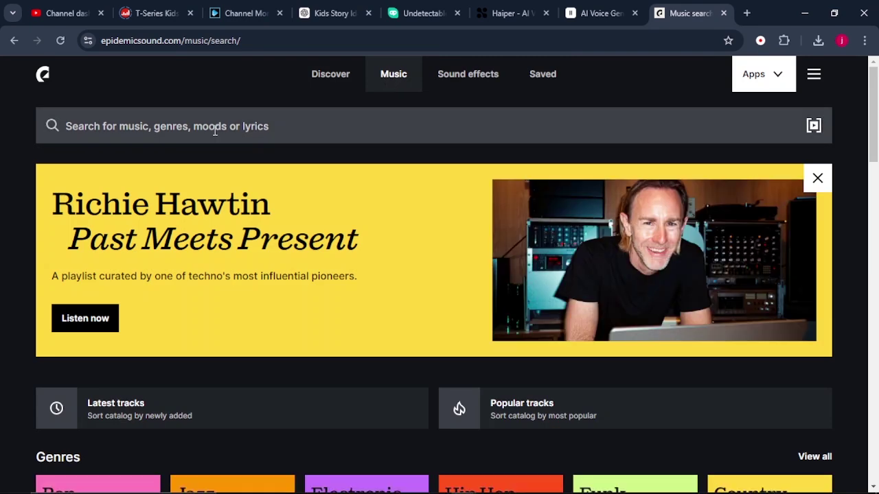
scroll(215, 129, down, 8)
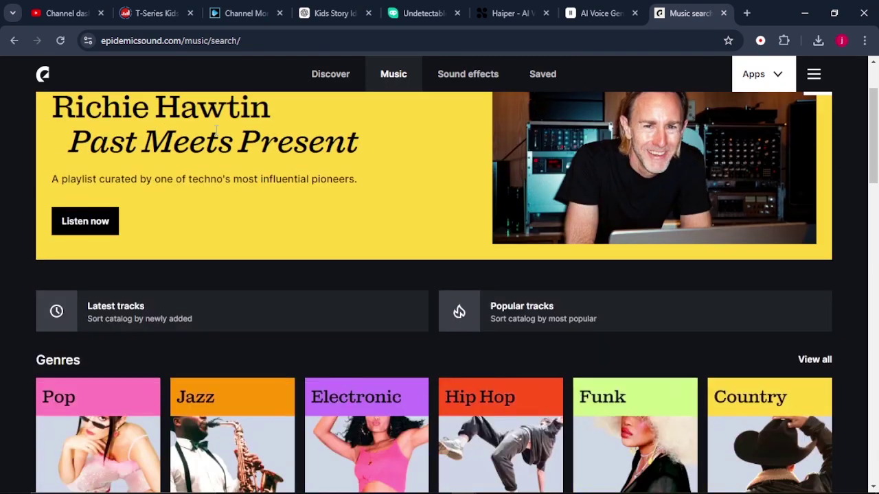
scroll(215, 132, down, 8)
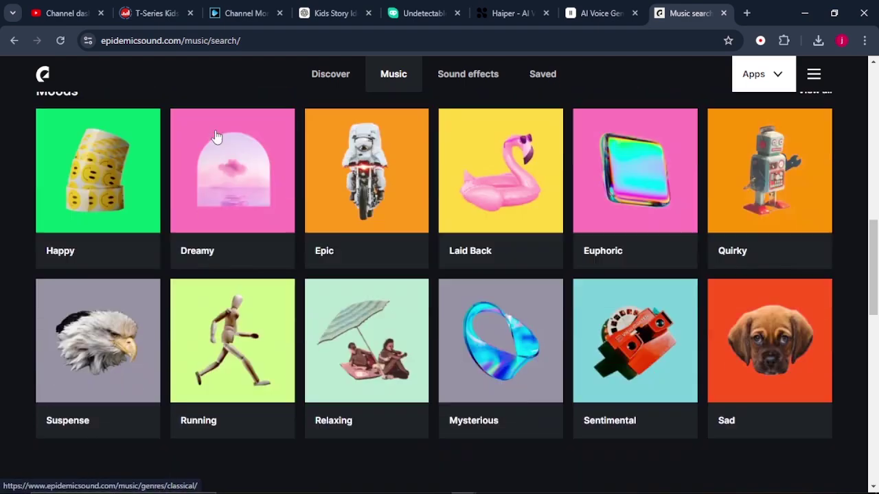
scroll(215, 135, up, 4)
scroll(215, 134, up, 12)
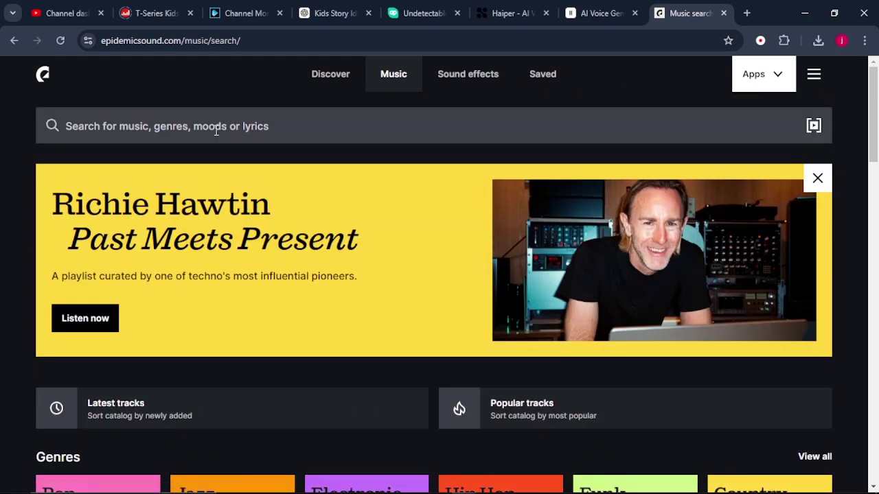
click(175, 117)
text(storytelling)
key(Return)
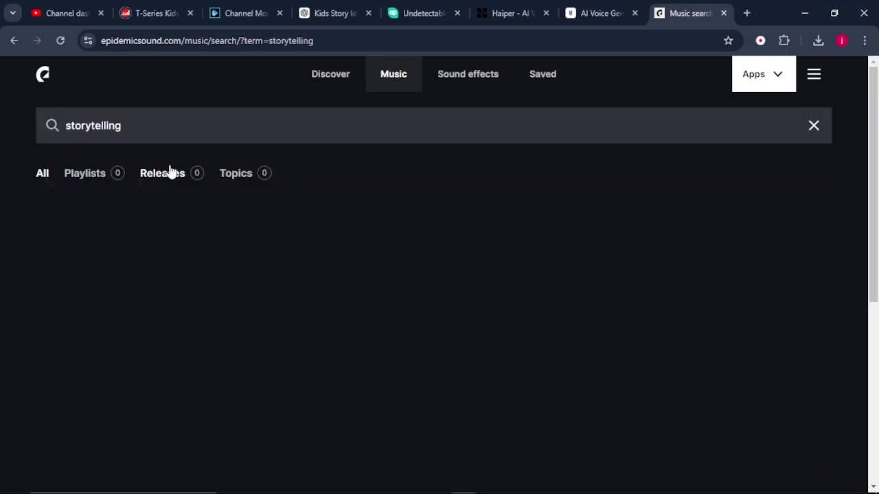
Preview the track Somnium and download its full mix as an MP3
scroll(165, 314, down, 4)
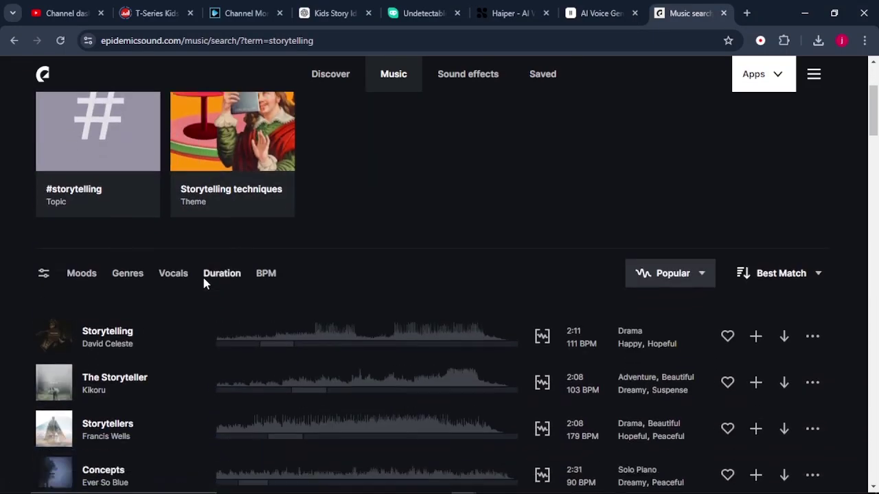
scroll(54, 252, down, 6)
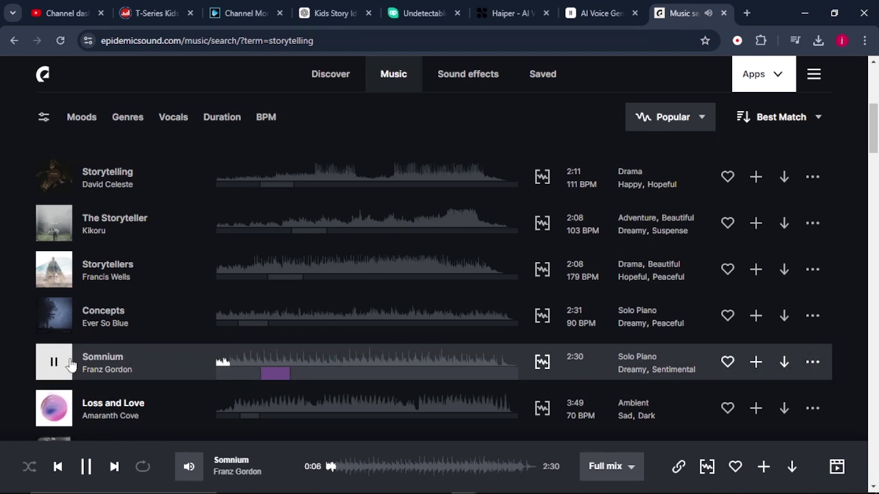
click(54, 362)
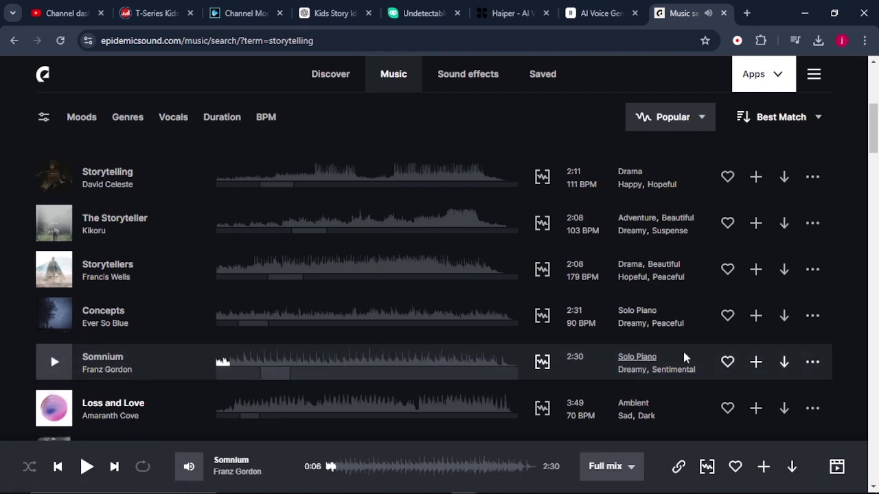
click(786, 366)
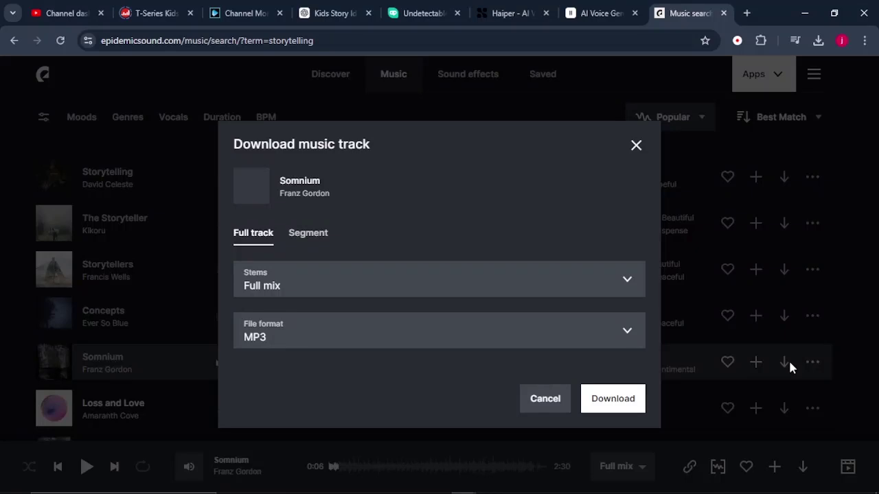
click(615, 398)
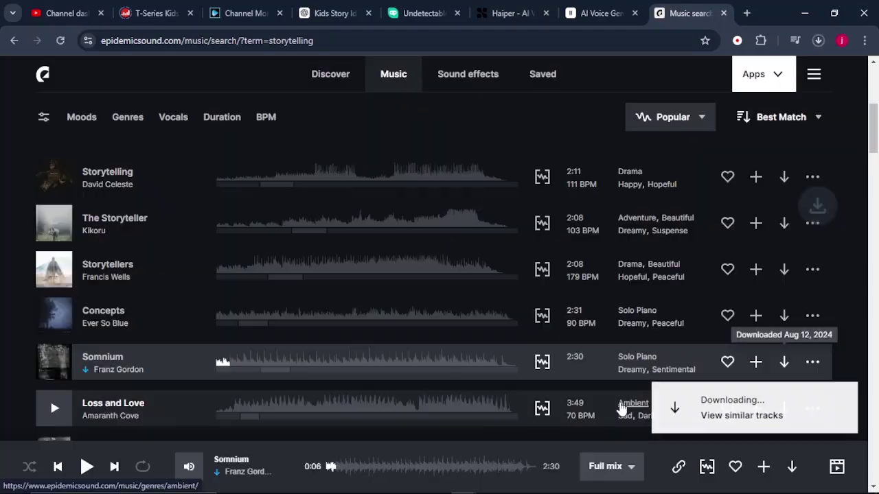
Switch to CapCut, place the Somnium track from Downloads below the narration, and trim its end to match the narration
click(363, 481)
drag(604, 206, 328, 445)
click(863, 268)
click(863, 269)
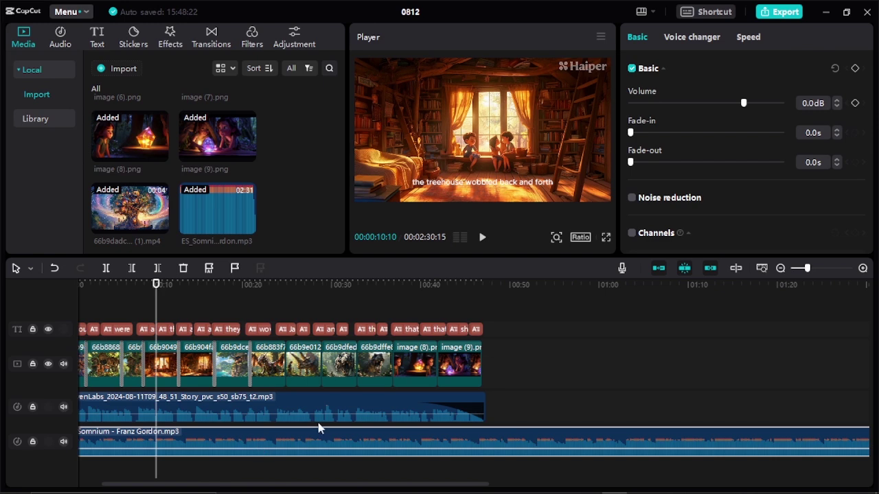
click(781, 269)
drag(782, 445, 323, 443)
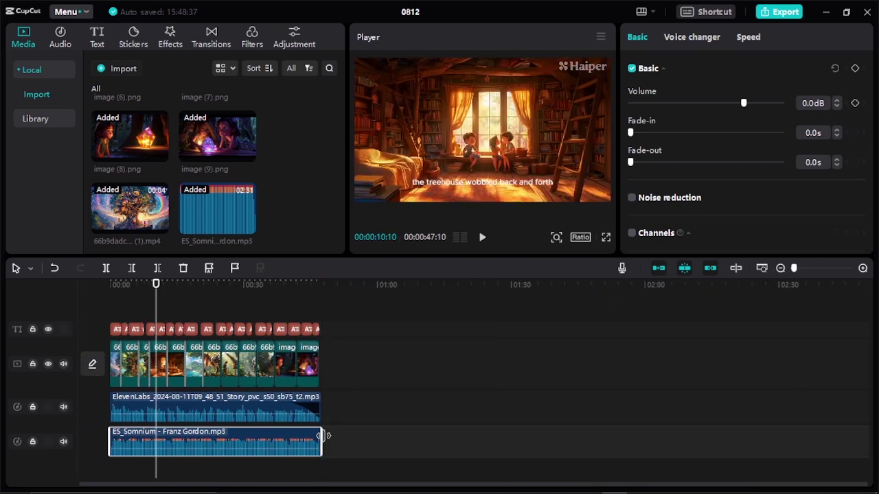
Lower the Somnium track's volume to -18.5 dB, checking the mix by playing the video from the start
click(863, 269)
click(863, 269)
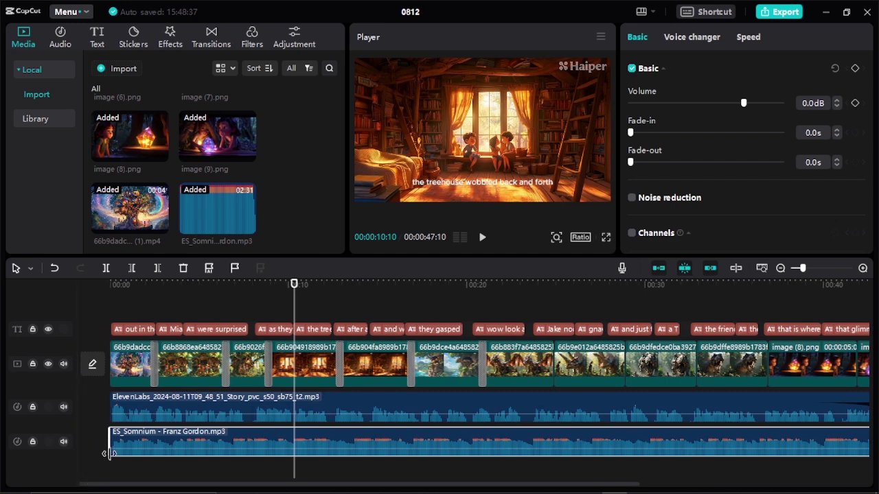
click(294, 284)
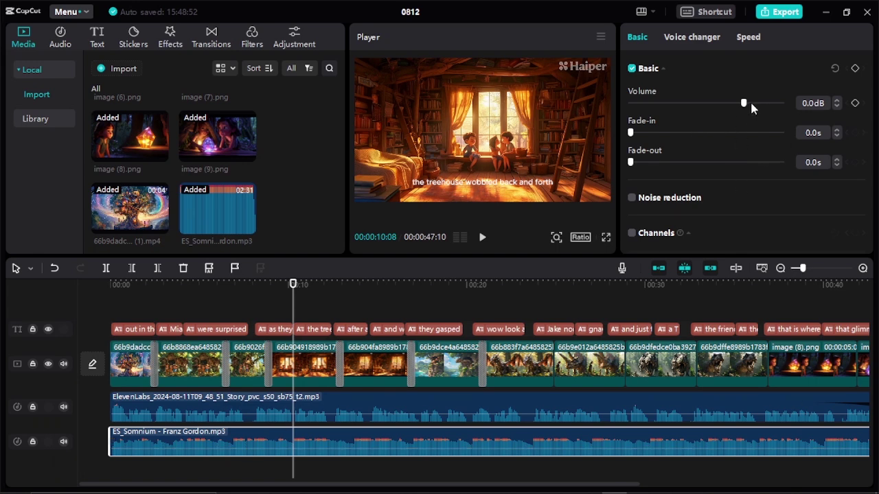
drag(743, 103, 703, 119)
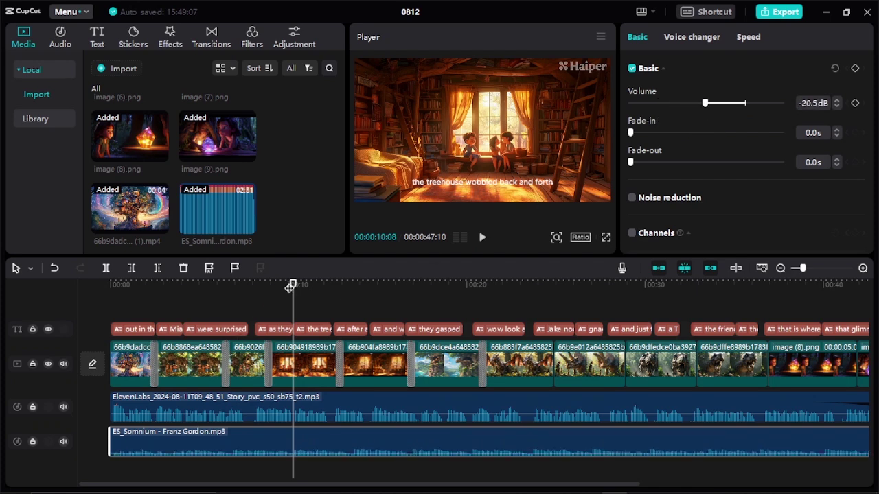
drag(292, 287, 86, 312)
key(space)
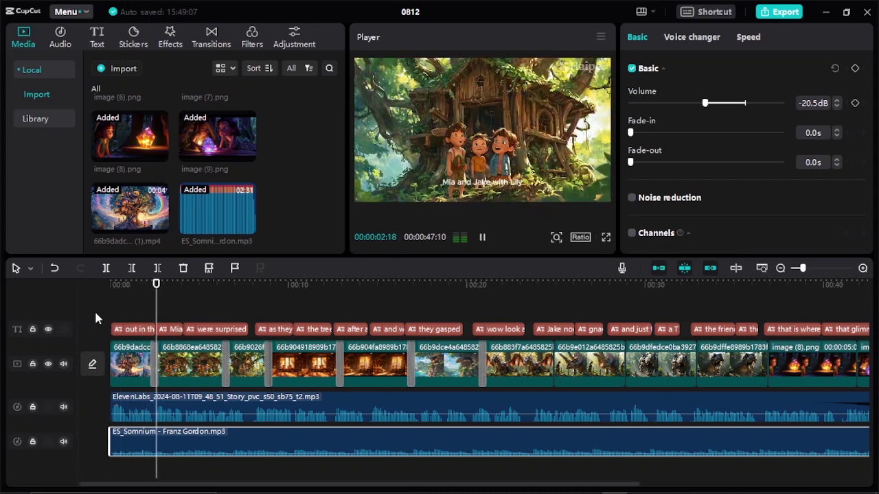
key(space)
click(710, 102)
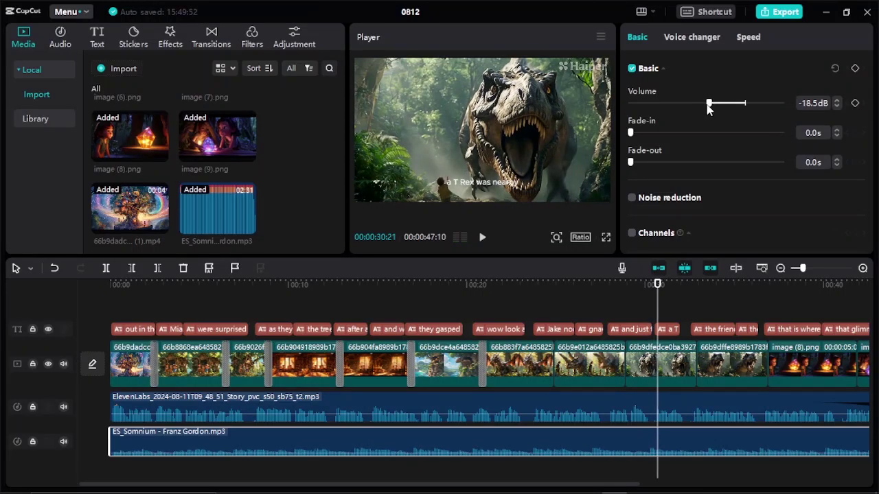
Switch to Epidemic Sound and open the search of its sound effects catalogue
click(825, 12)
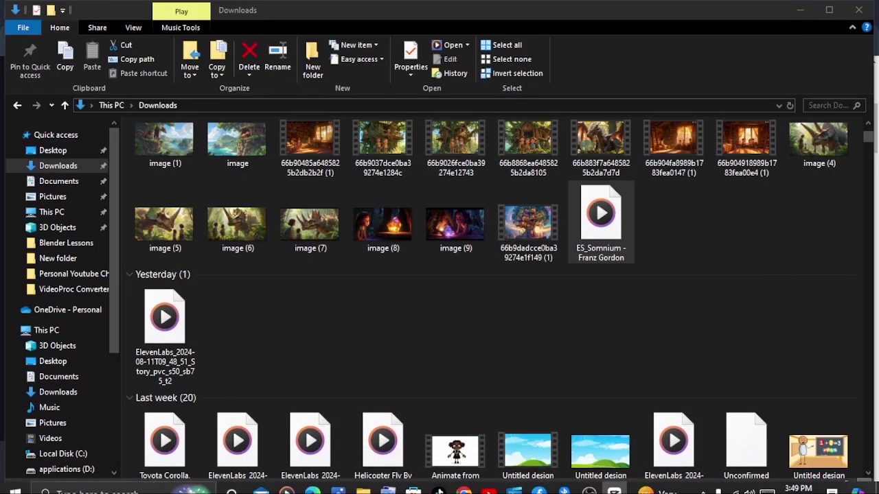
mouse_move(463, 482)
click(609, 431)
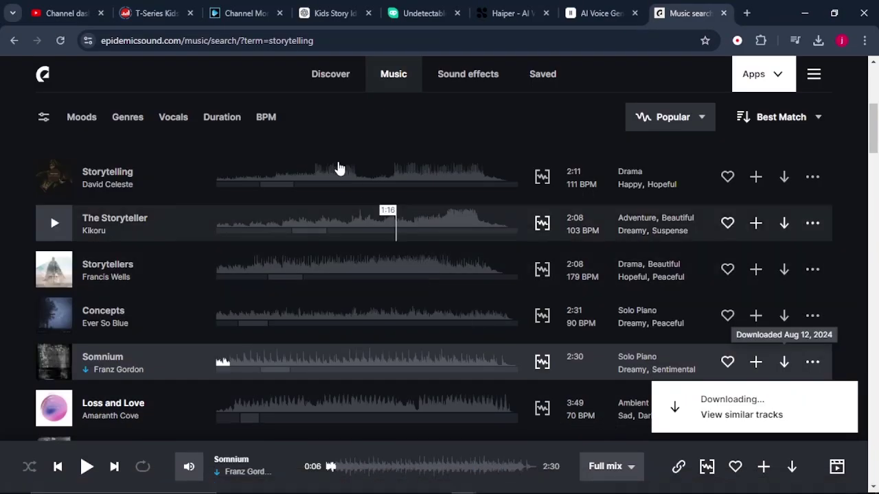
click(477, 84)
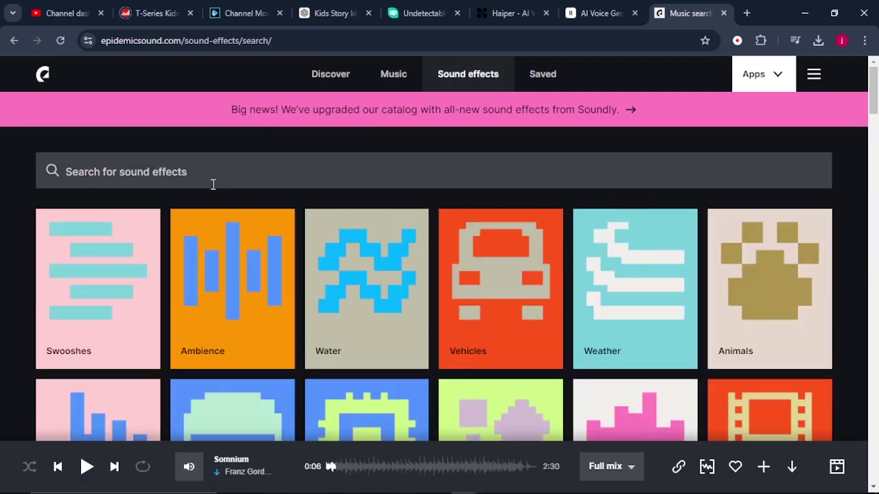
click(213, 182)
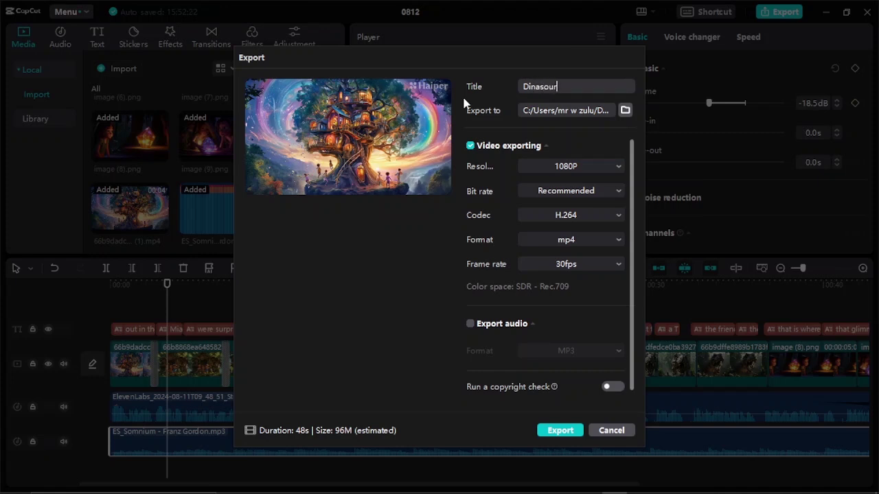
Export the CapCut video titled "Dinasour" as a 1080P H.264 mp4 at 30fps
key(Return)
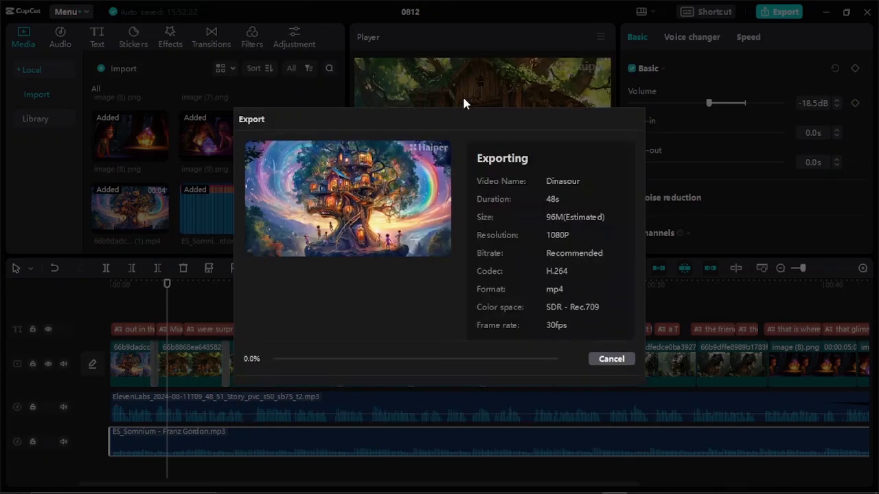